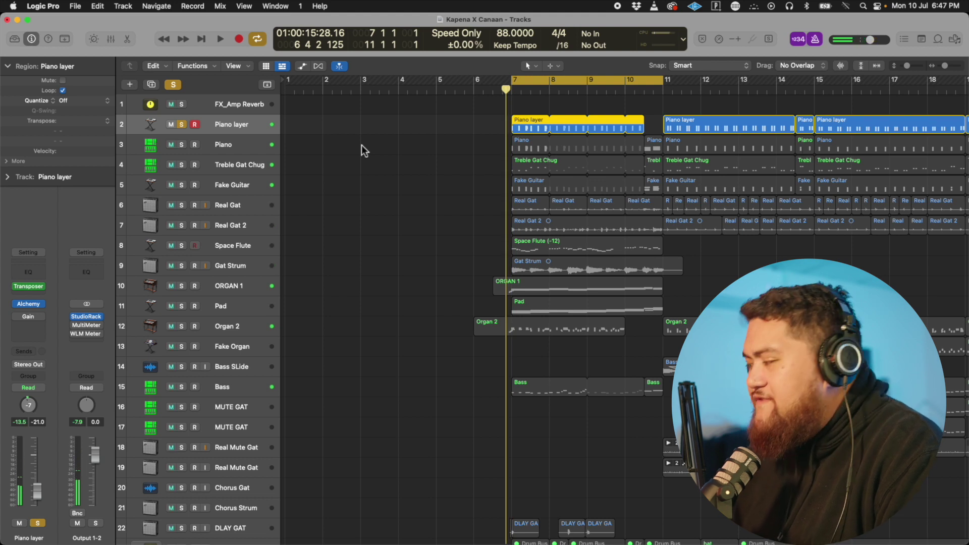
- Play back the soloed Treble Gat Chug track and switch on its StudioRack, SmpleDly and Compressor effects
key("space")
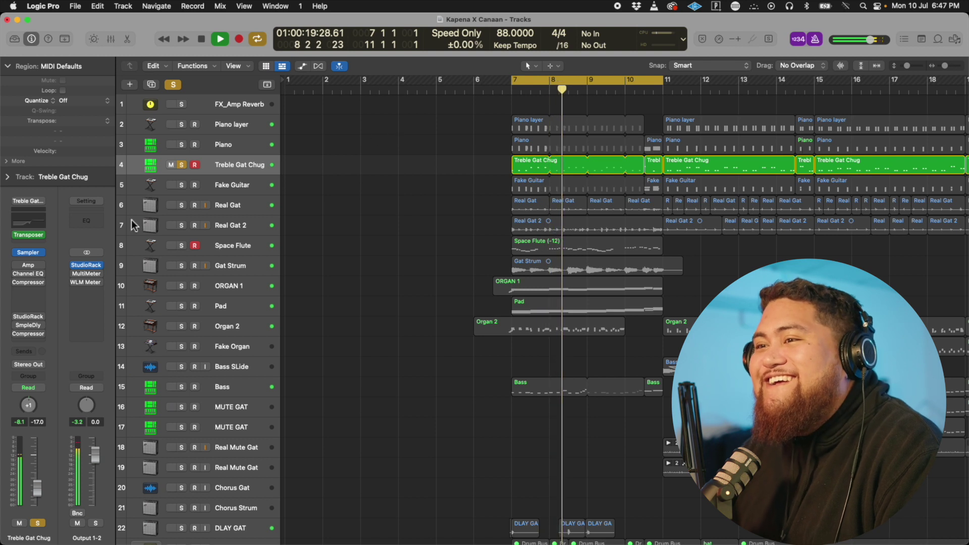
left_click(25, 316)
left_click(308, 143)
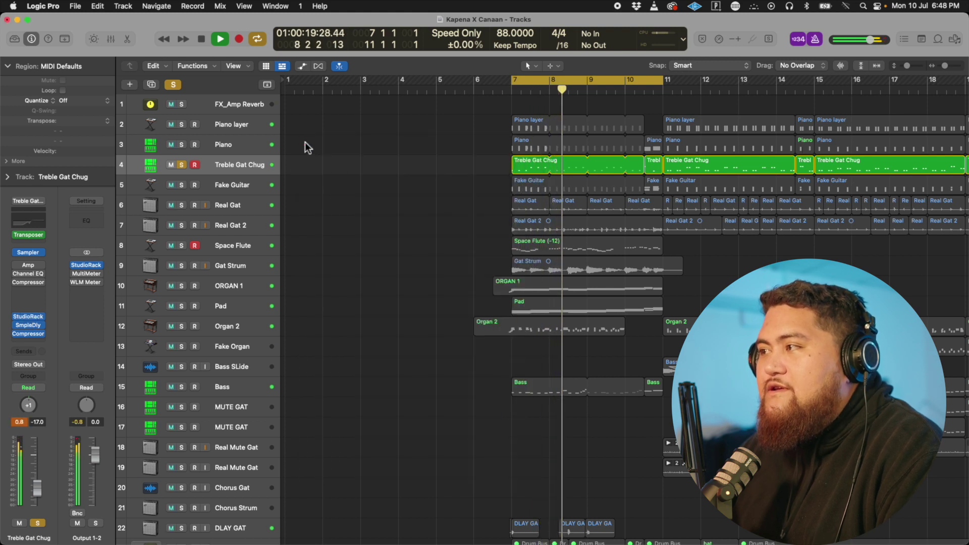
left_click(30, 318)
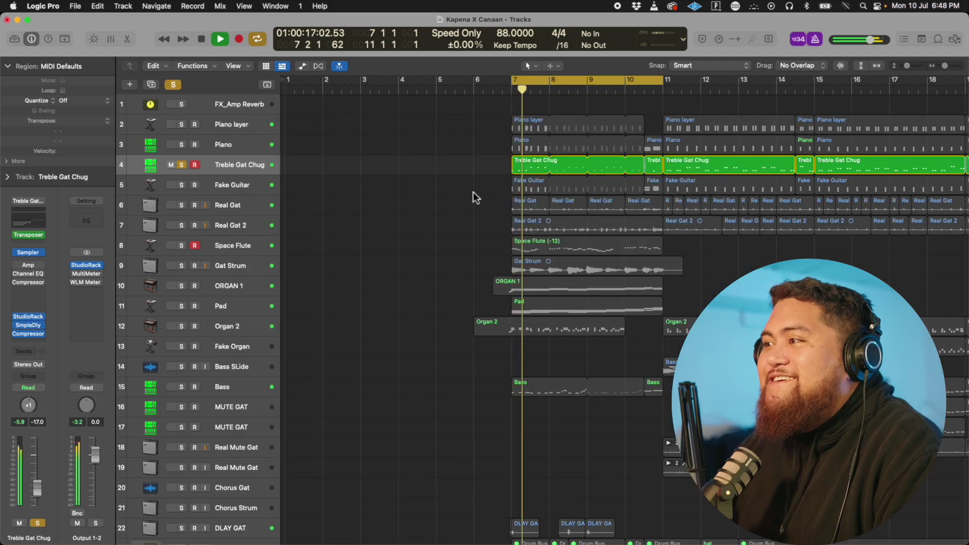
- Audition the Piano layer and Piano tracks soloed together with Treble Gat Chug and Fake Guitar
mouse_move(195, 188)
left_click(180, 145)
left_click(181, 125)
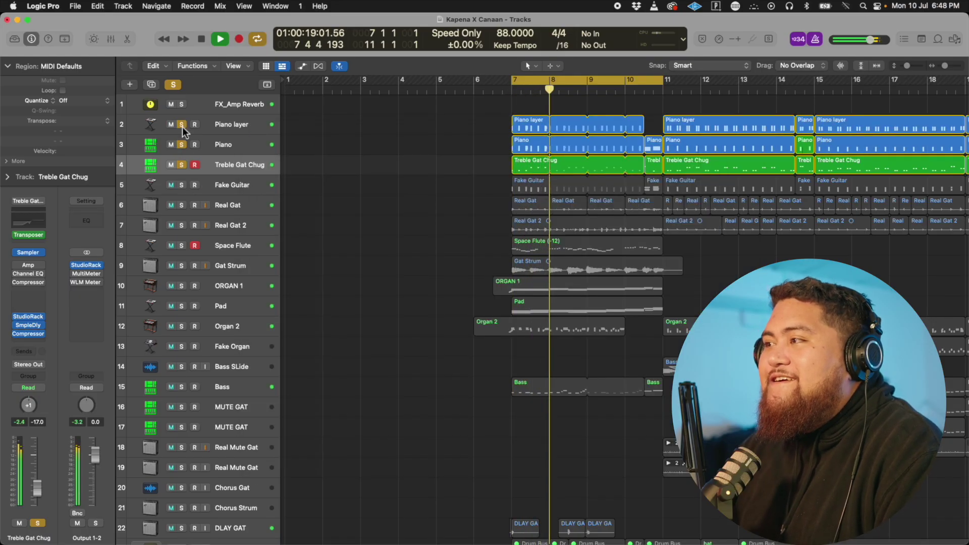
key("space")
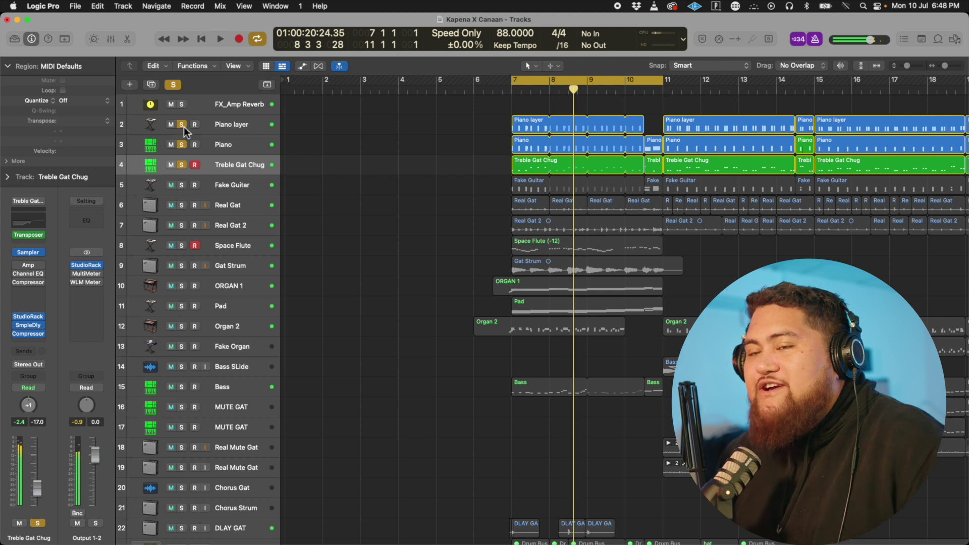
left_click(182, 125)
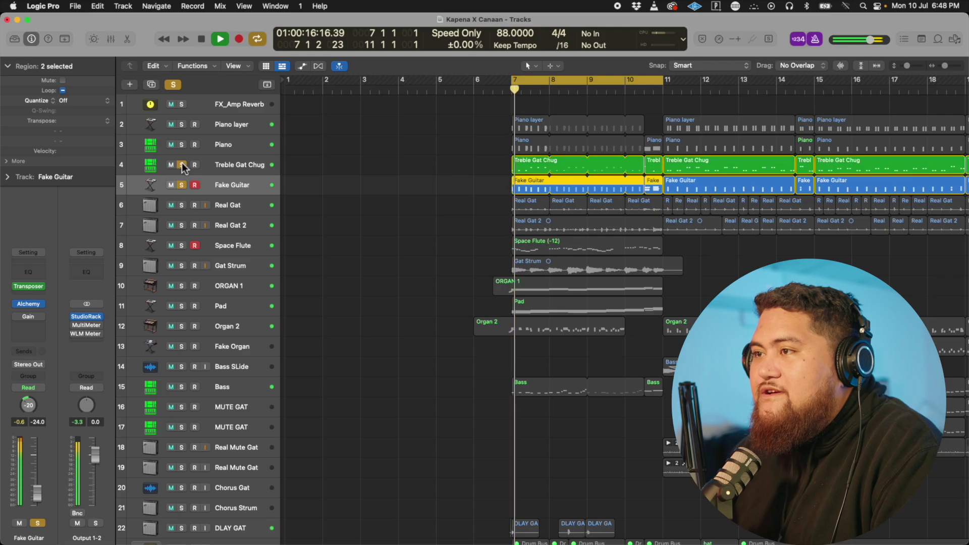
left_click_drag(181, 144, 184, 126)
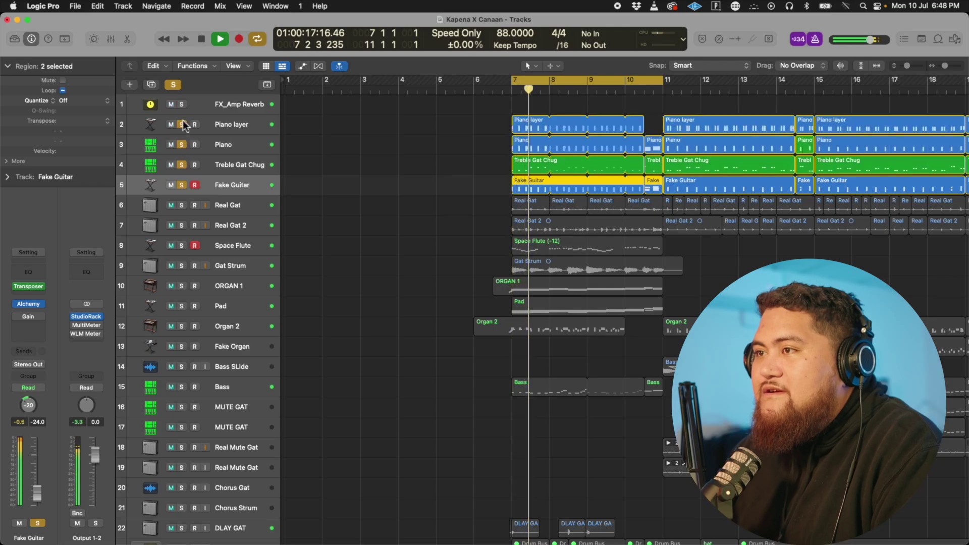
- Solo only the Real Gat track, select it and listen to its part
left_click(181, 205, "alt")
key("space")
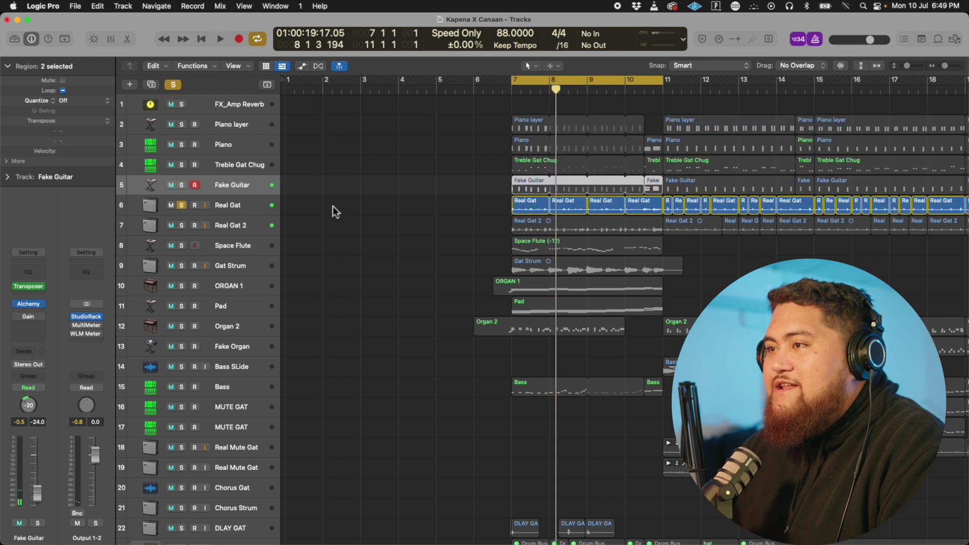
left_click(238, 209)
key("space")
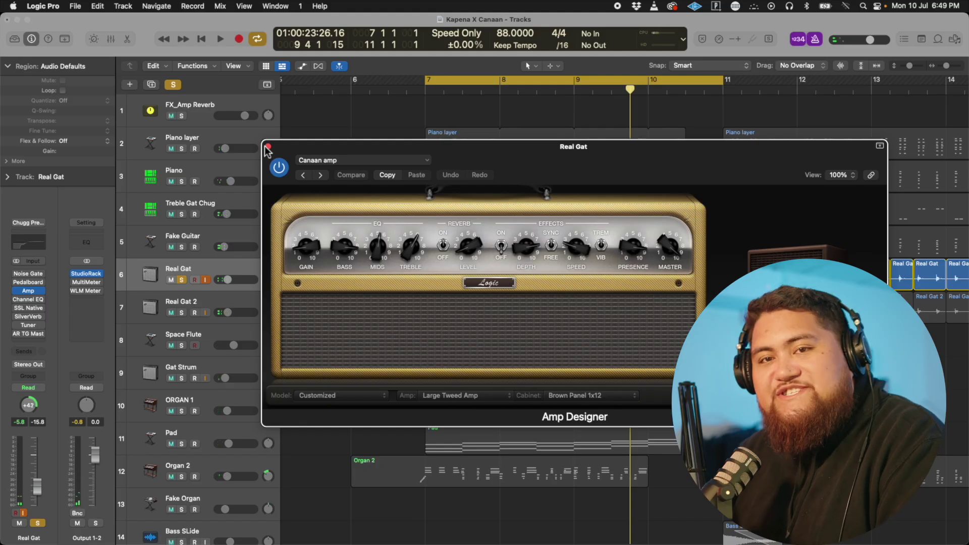
- Reposition the Real Gat Amp Designer window to view its settings, close it and resume playback
left_click_drag(268, 150, 284, 185)
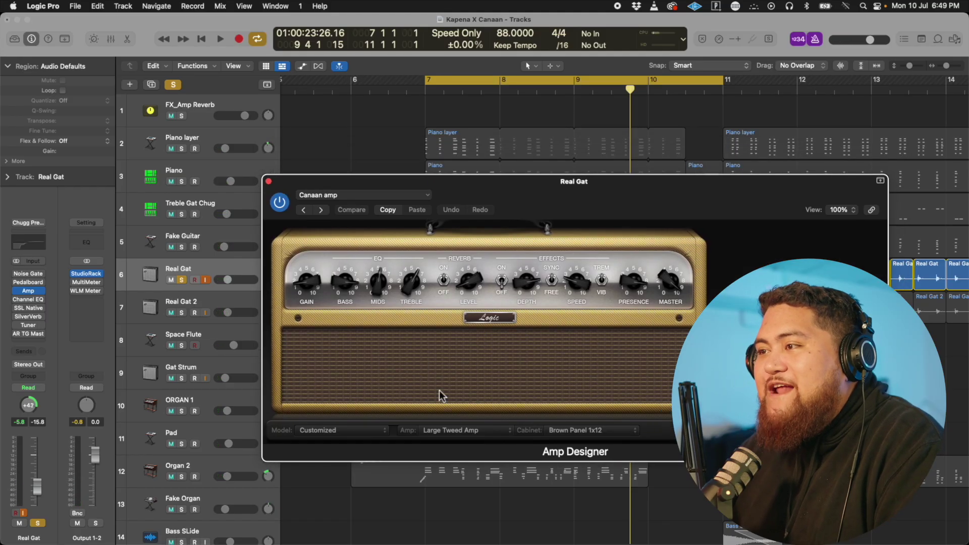
left_click(269, 182)
key("space")
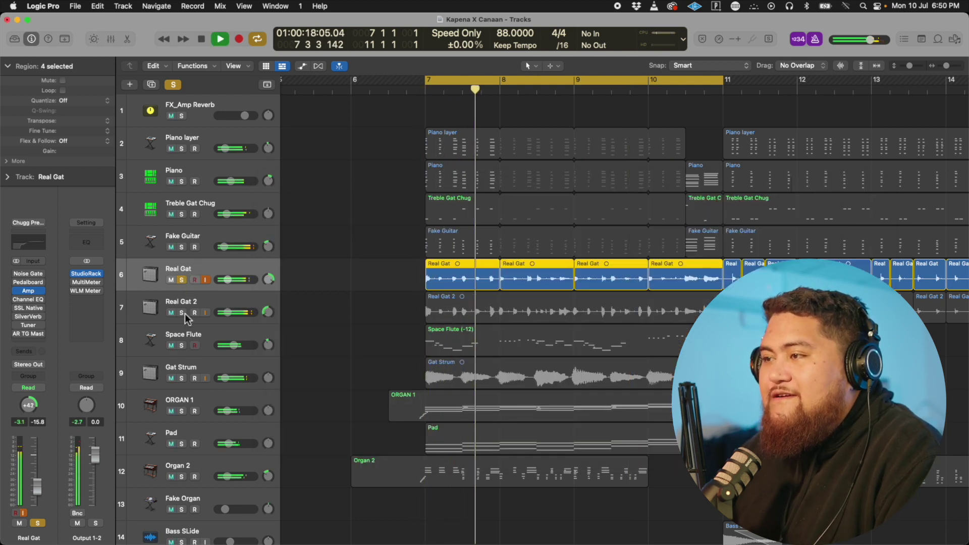
- Select the Real Gat 2 track and listen to it in solo
left_click(170, 303)
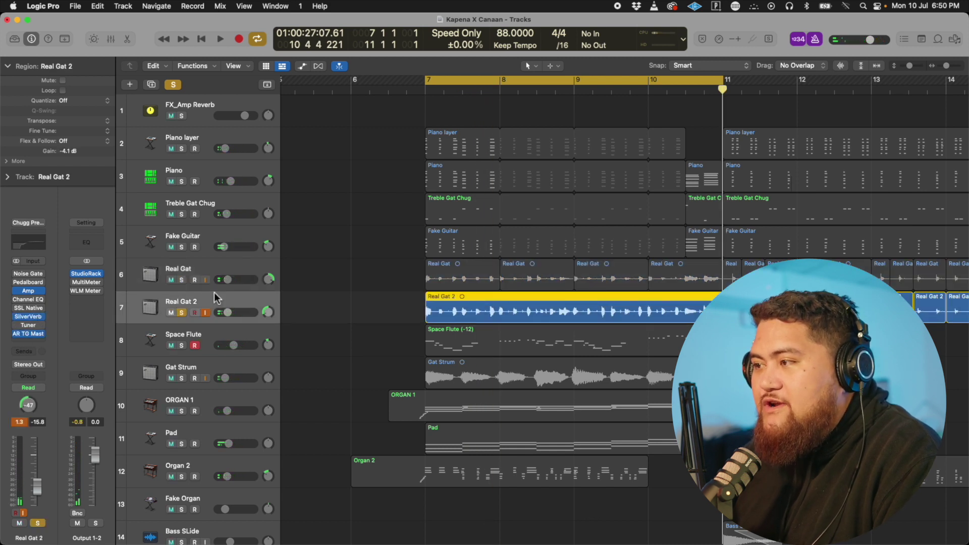
key("space")
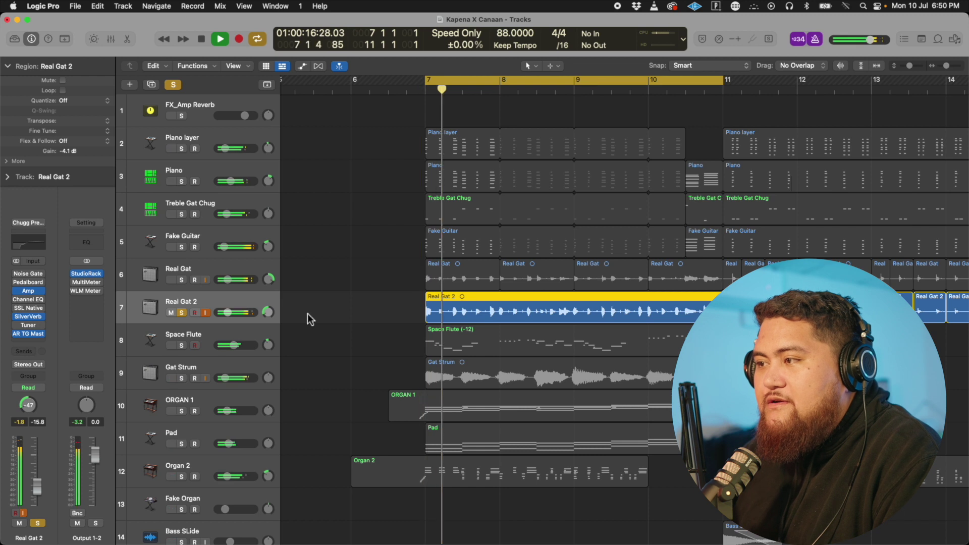
key("space")
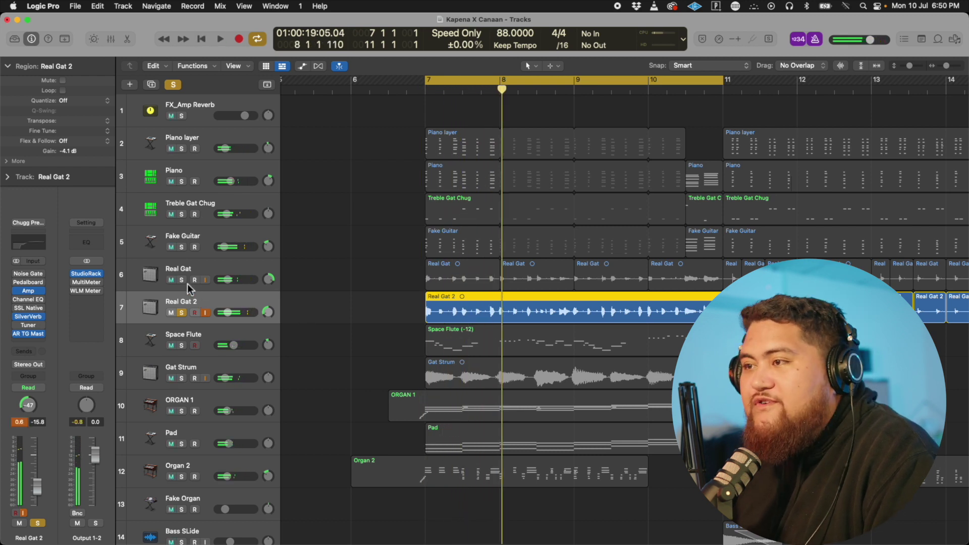
scroll(340, 244, "down", 4)
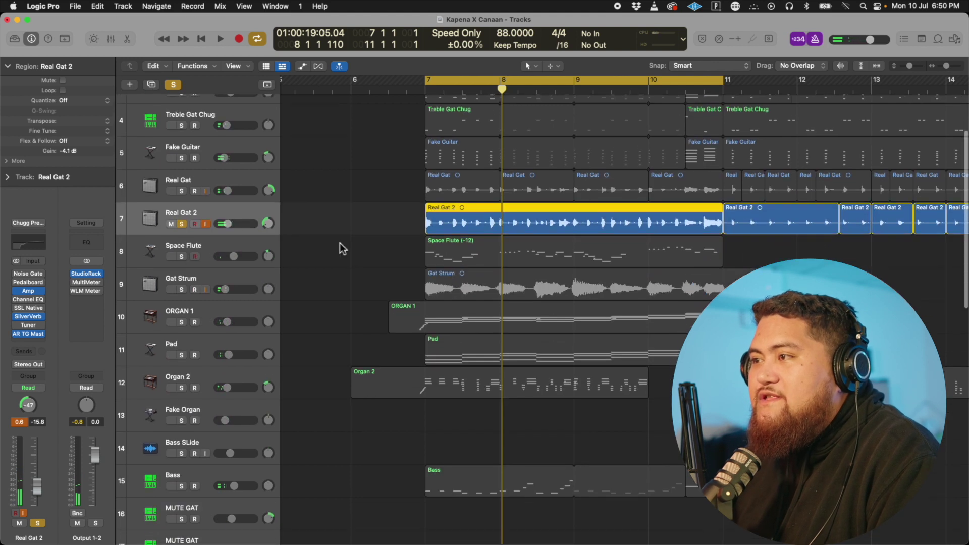
key("space")
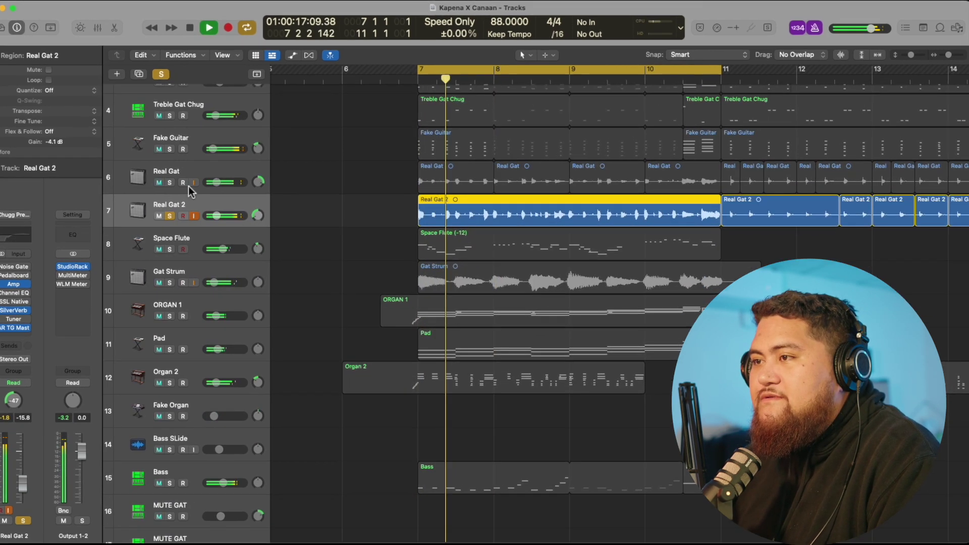
left_click(152, 182)
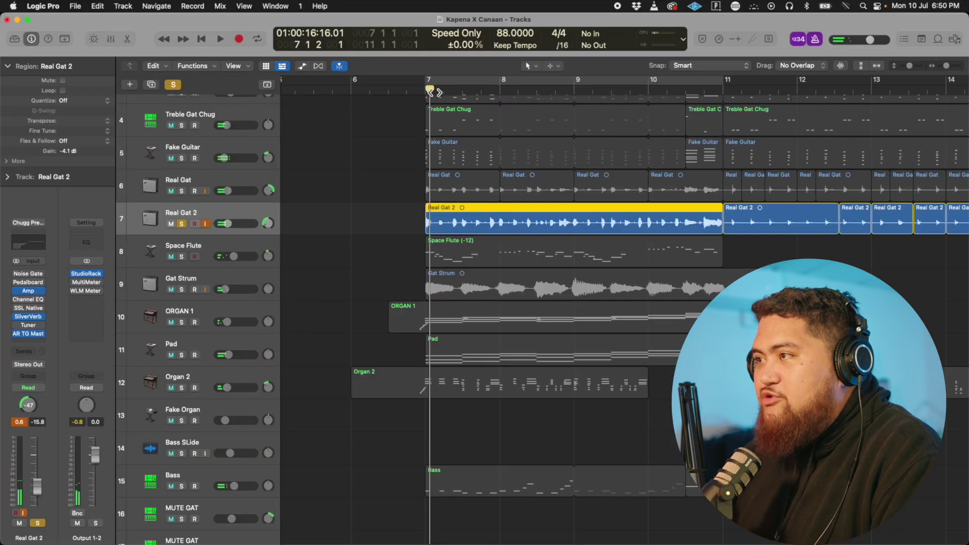
- Scrub the playhead from bar 7 to bar 8 and back to bar 7 beat 4 to examine the guitar timing
left_click_drag(431, 92, 507, 93)
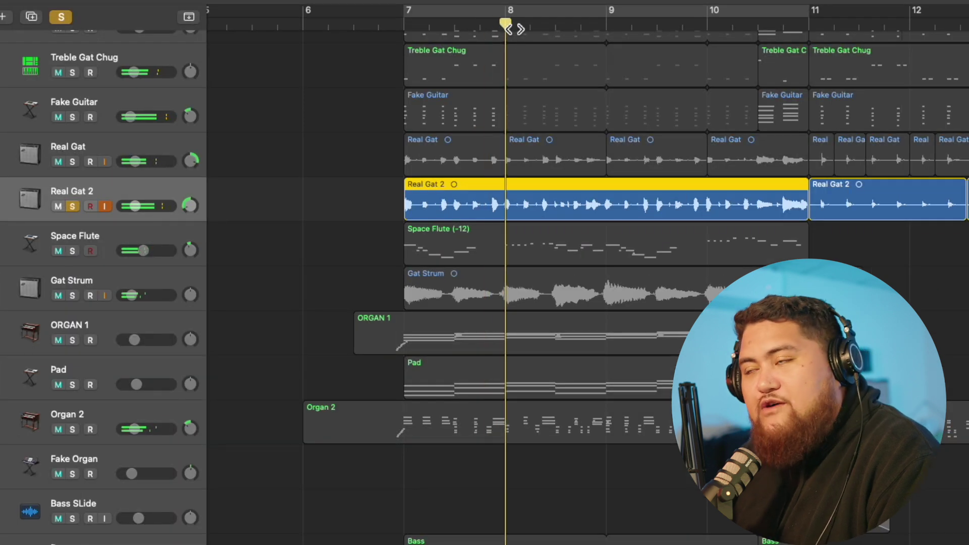
mouse_move(516, 29)
left_mouse_down()
mouse_move(530, 29)
mouse_move(500, 29)
left_mouse_up()
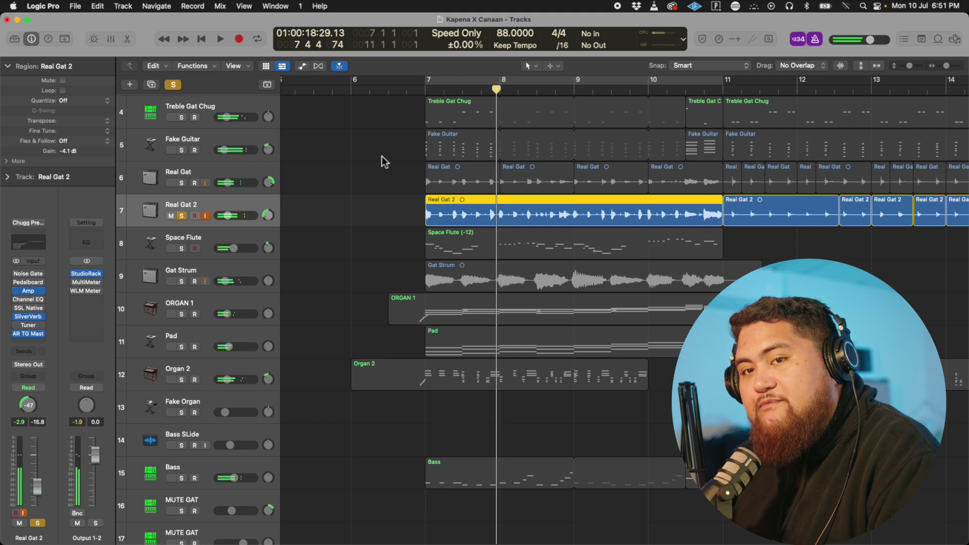
scroll(381, 161, "up", 3)
left_click_drag(496, 94, 482, 94)
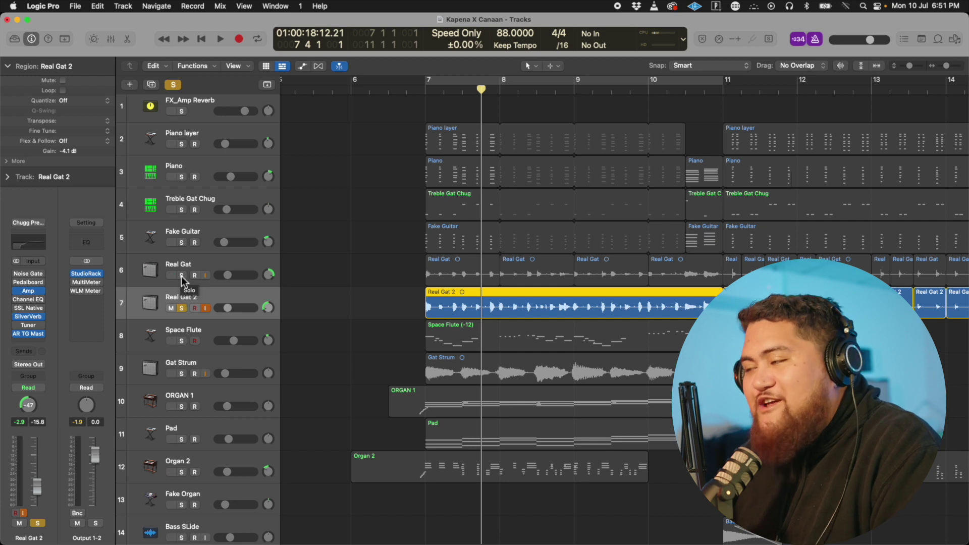
- Solo the tracks from Piano layer through Real Gat 2 together and review them during playback
left_click_drag(182, 276, 183, 151)
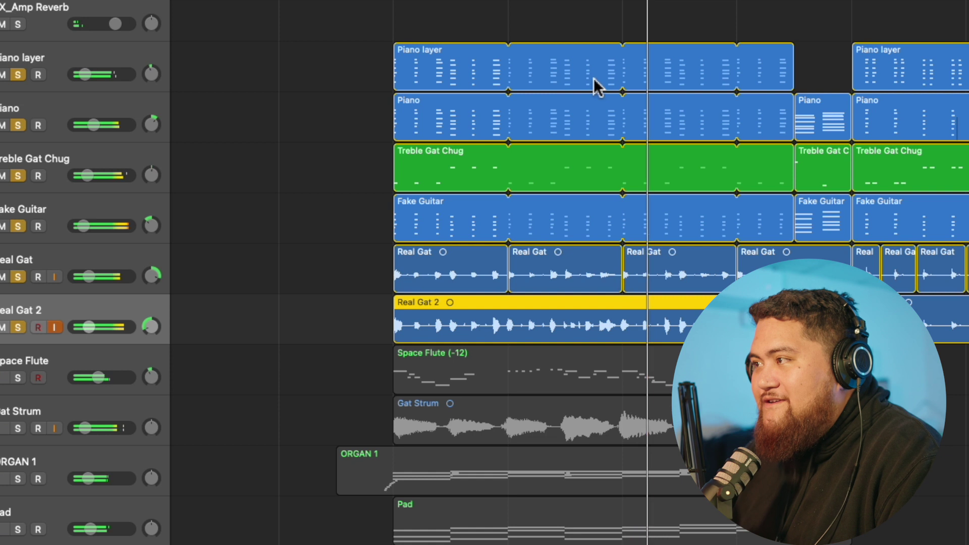
scroll(594, 78, "down", 3)
scroll(593, 78, "down", 2)
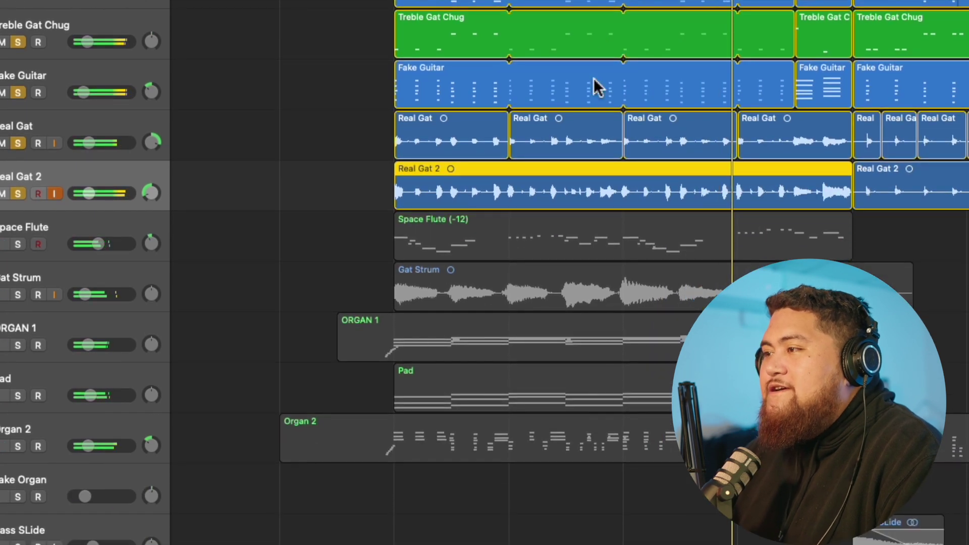
scroll(593, 78, "up", 3)
scroll(594, 78, "up", 2)
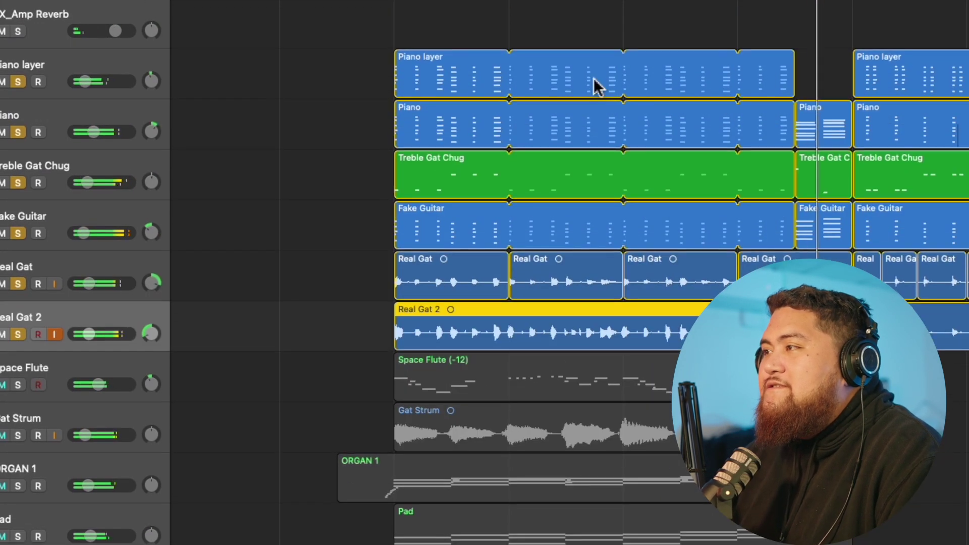
- Solo only the Space Flute track, select it and view its Space Pan Flute preset in the Alchemy instrument
left_click(17, 385)
left_click_drag(17, 334, 9, 75)
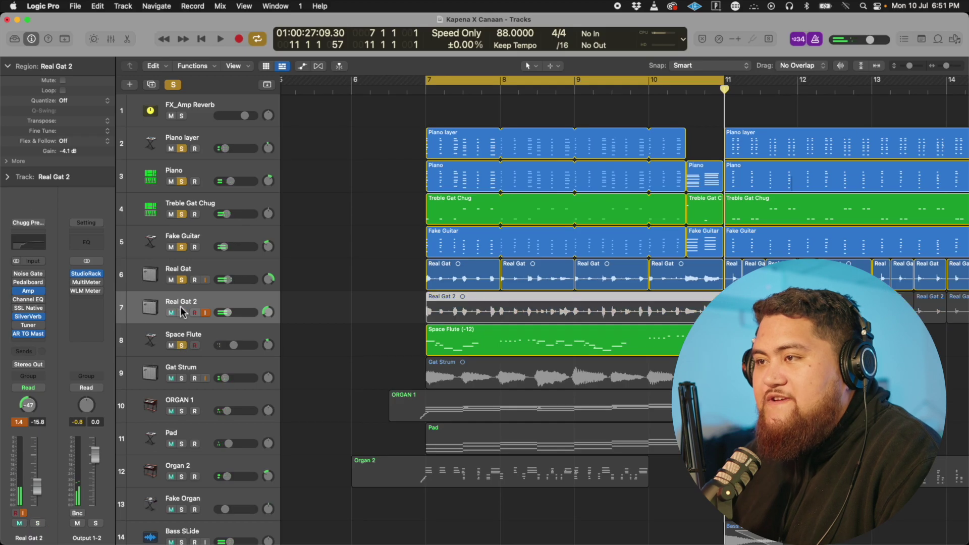
left_click(226, 333)
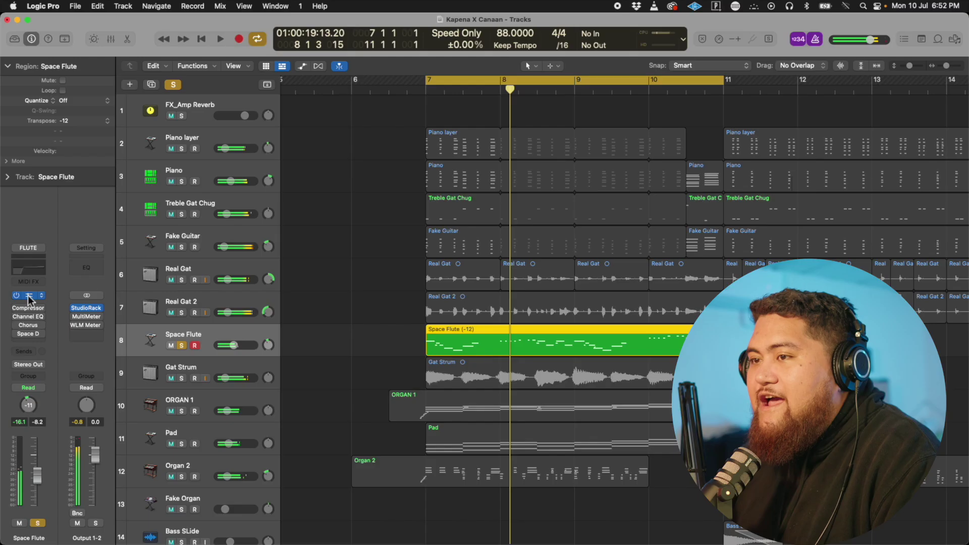
key("v")
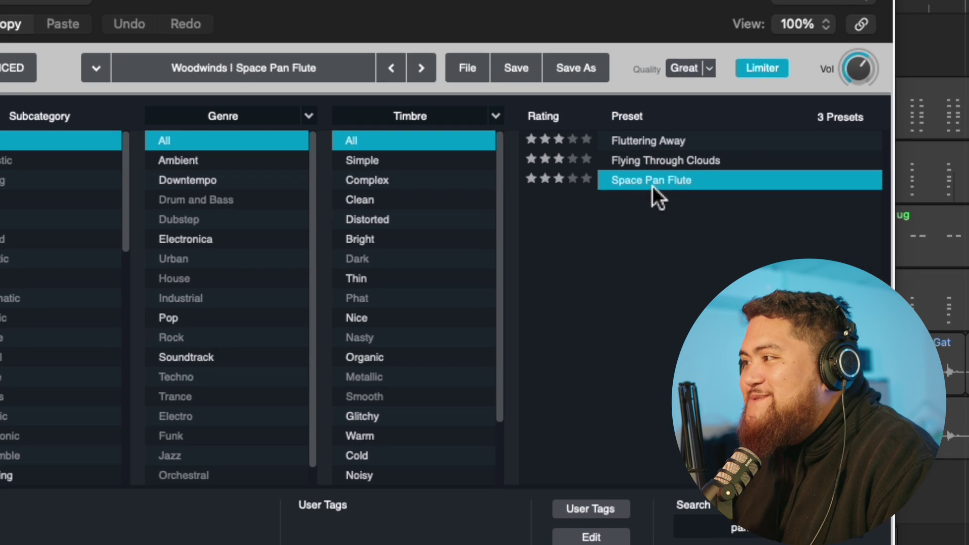
key("v")
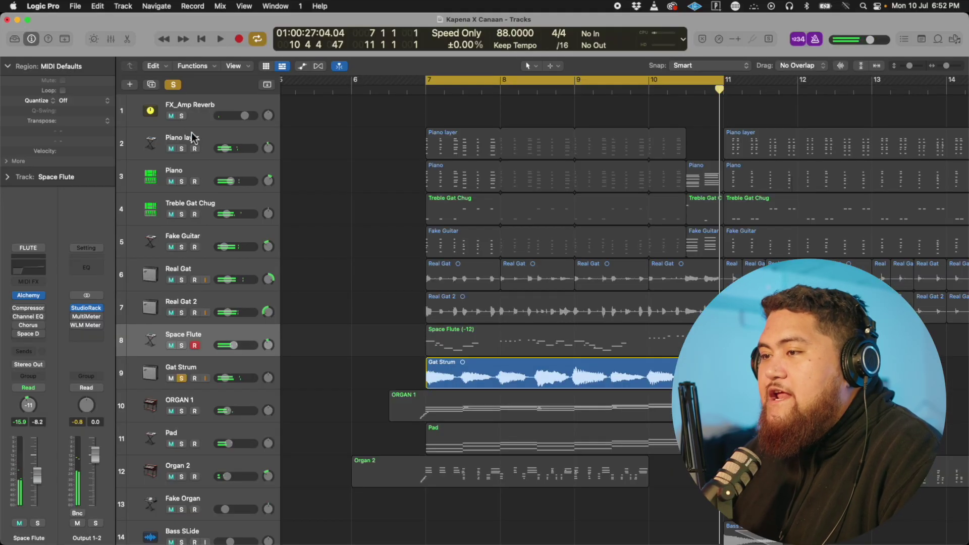
- Select the soloed Gat Strum track, audition it and close its TAL Reverb 4 window after viewing the settings
left_click(210, 369)
key("space")
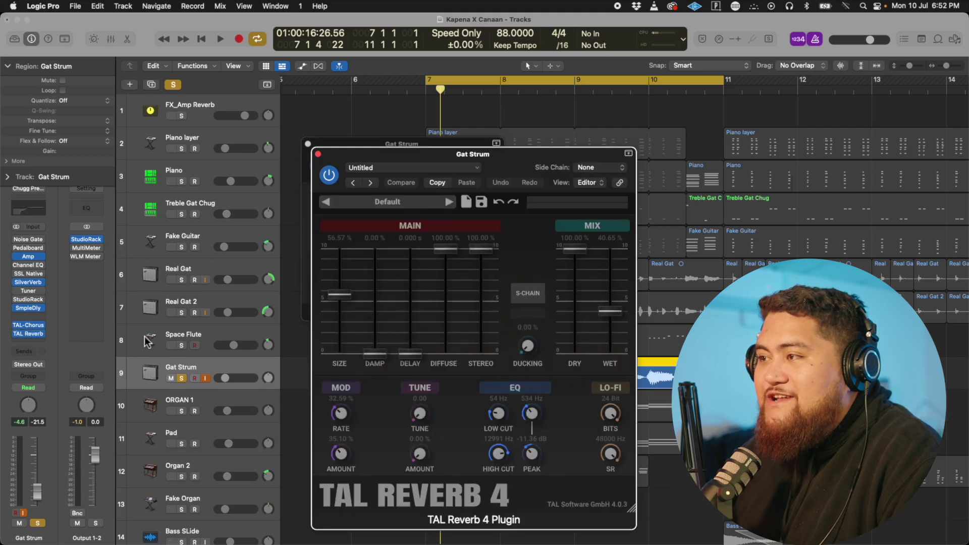
left_click(319, 155)
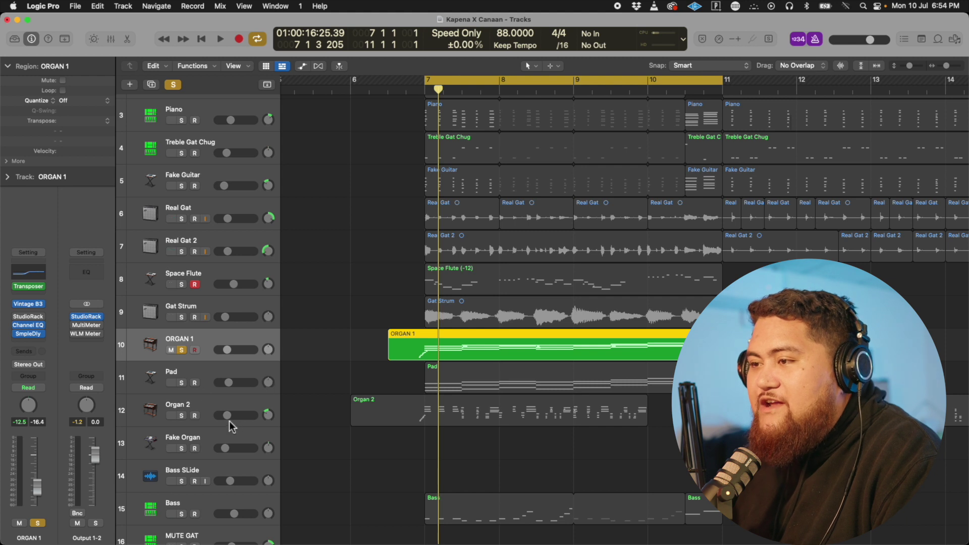
key("super+d")
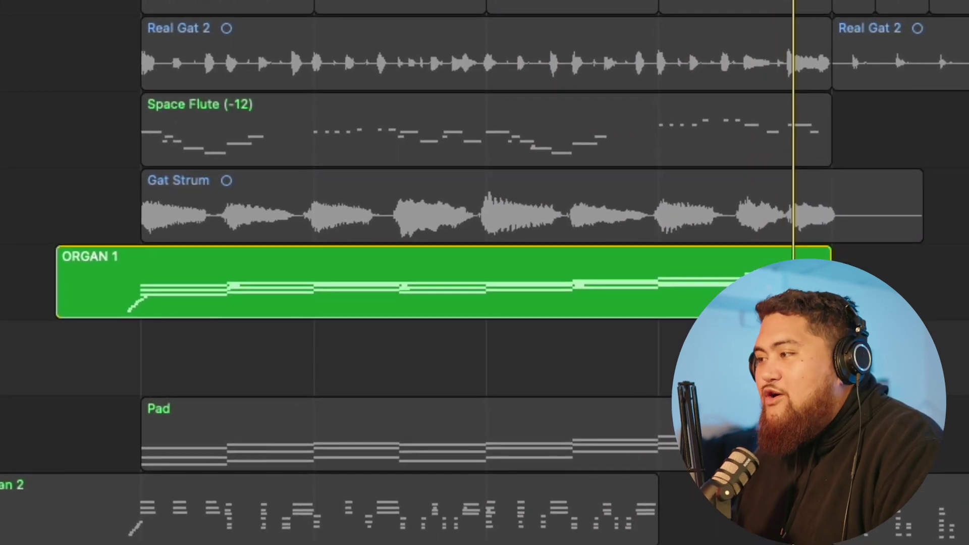
key("space")
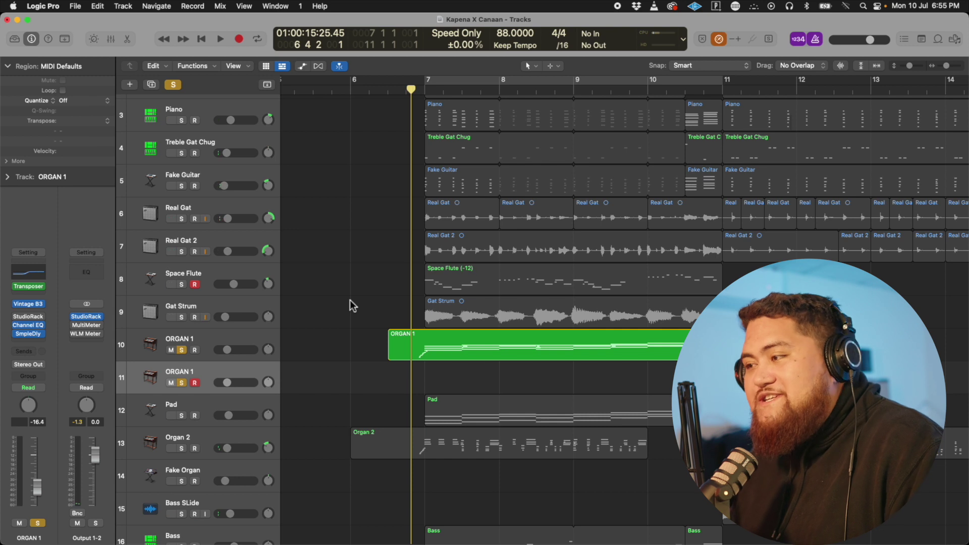
key("super+BackSpace")
- Move the Organ 2 track directly below ORGAN 1 and solo it
left_click_drag(174, 411, 187, 381)
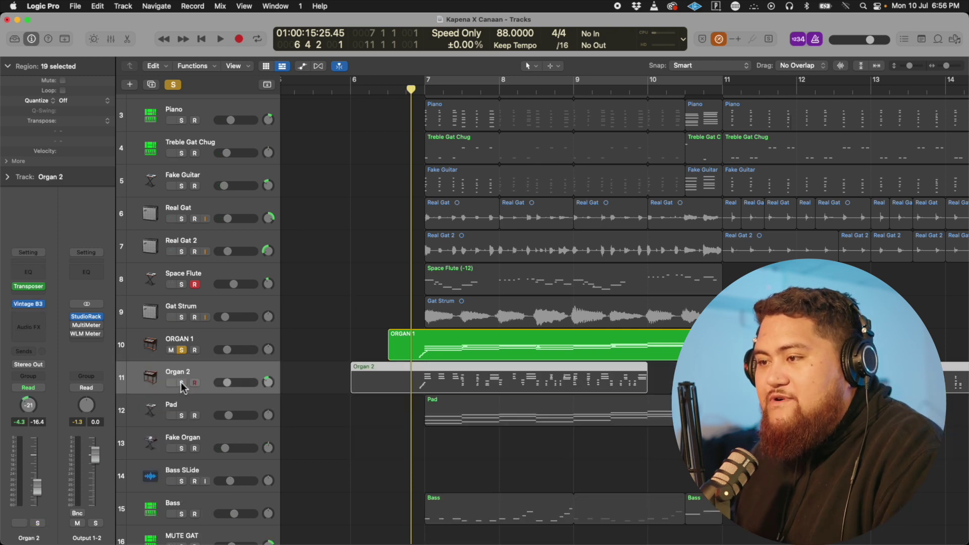
left_click(182, 382)
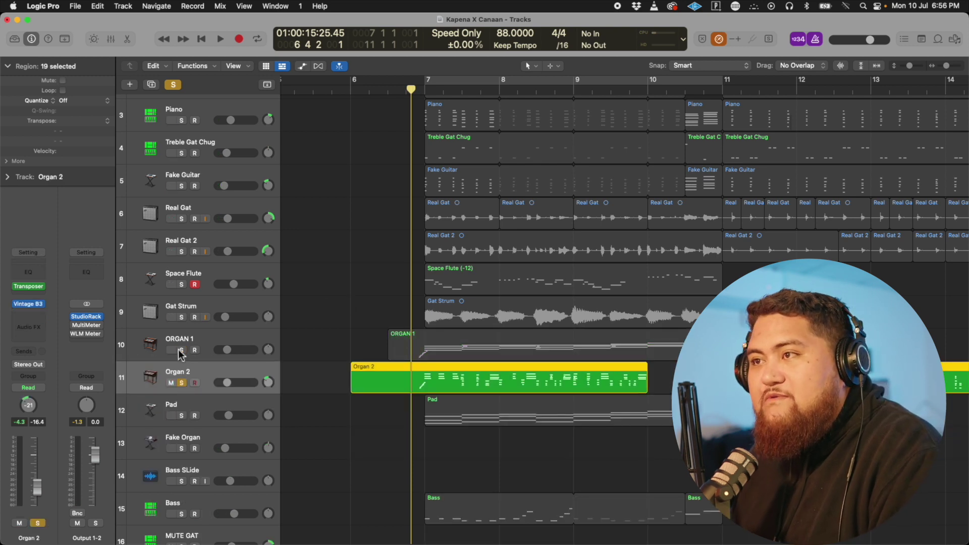
- Play back Organ 2 and remove its solo, leaving only the Pad track soloed
scroll(180, 353, "up", 2)
key("space")
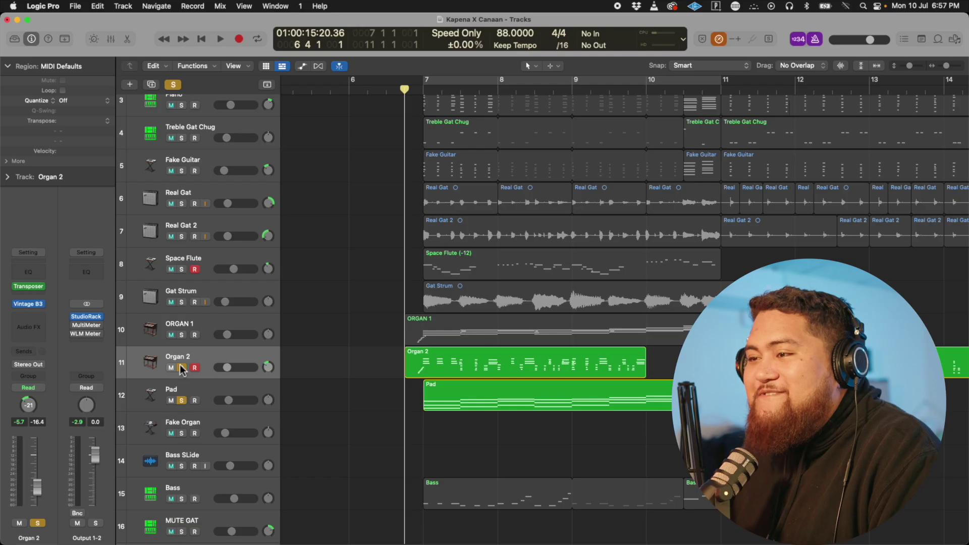
left_click(182, 368)
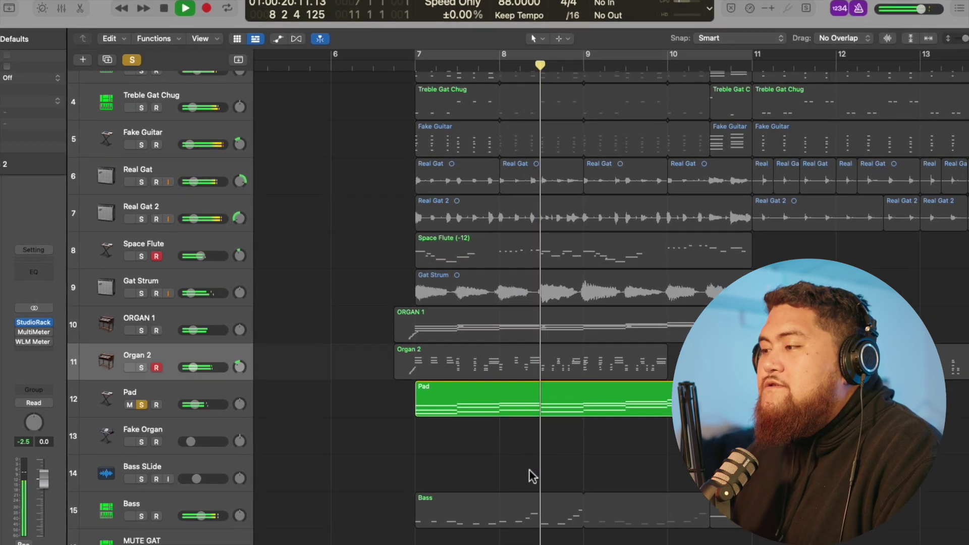
- Stop the Pad playback, solo only the Bass track, select it and audition it from just before bar 7
scroll(529, 466, "down", 3)
left_click(520, 454)
key("space")
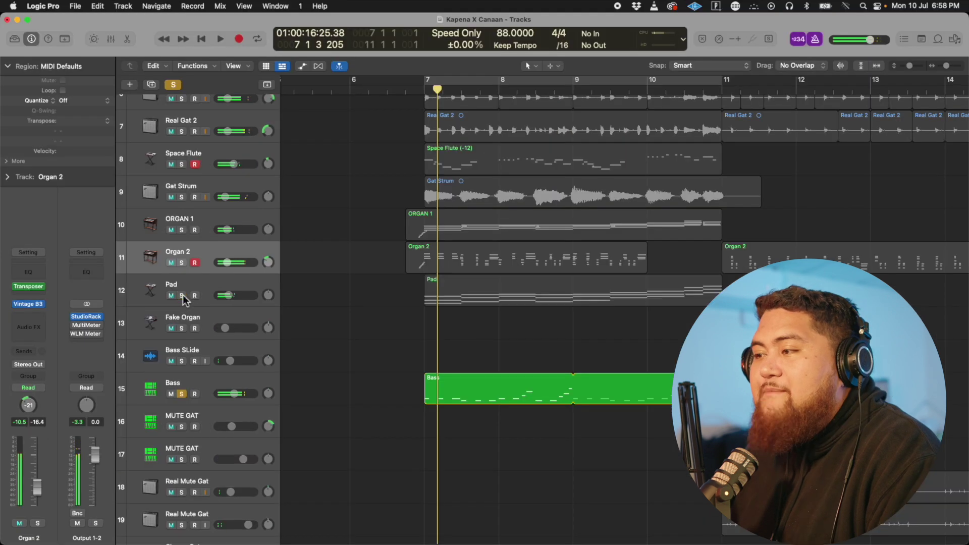
left_click(416, 87)
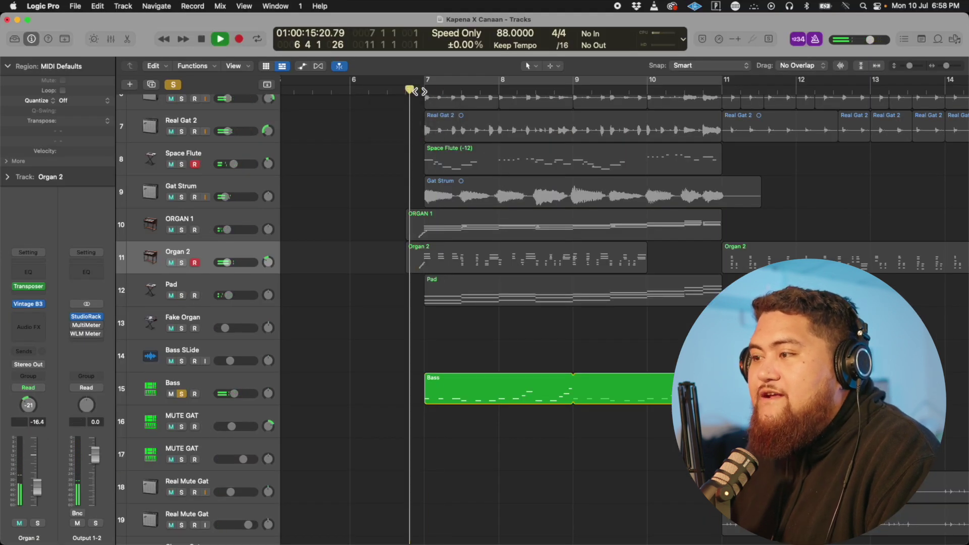
left_click(209, 382)
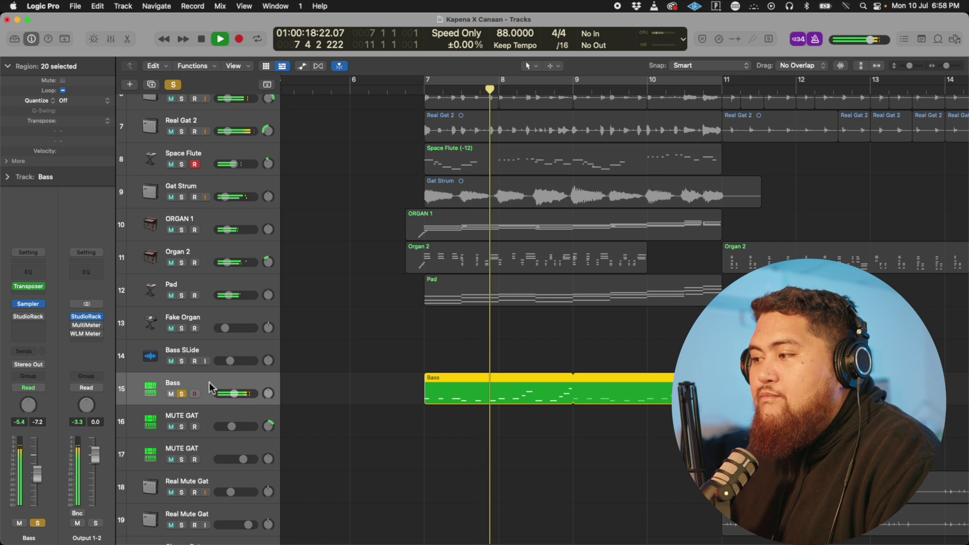
key("space")
scroll(373, 362, "up", 5)
scroll(372, 359, "down", 5)
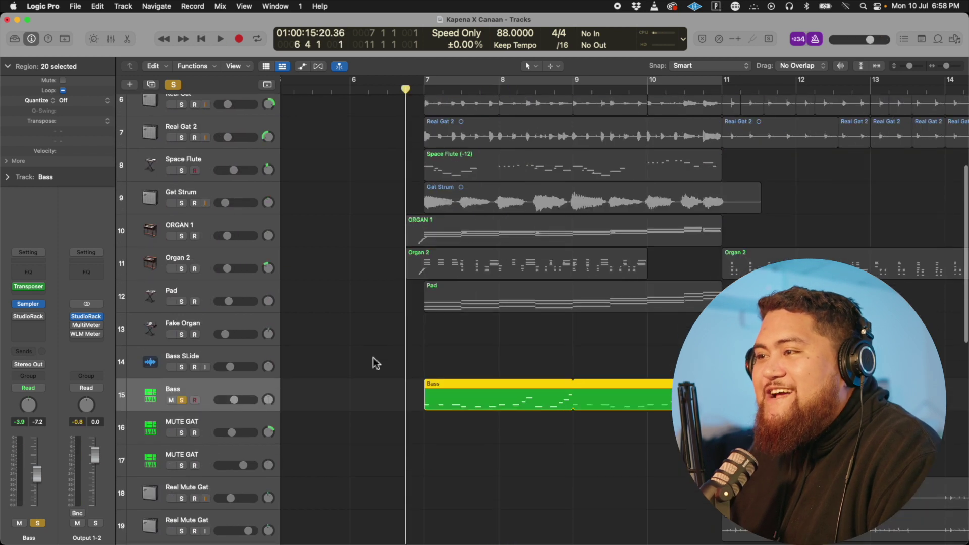
scroll(373, 358, "down", 3)
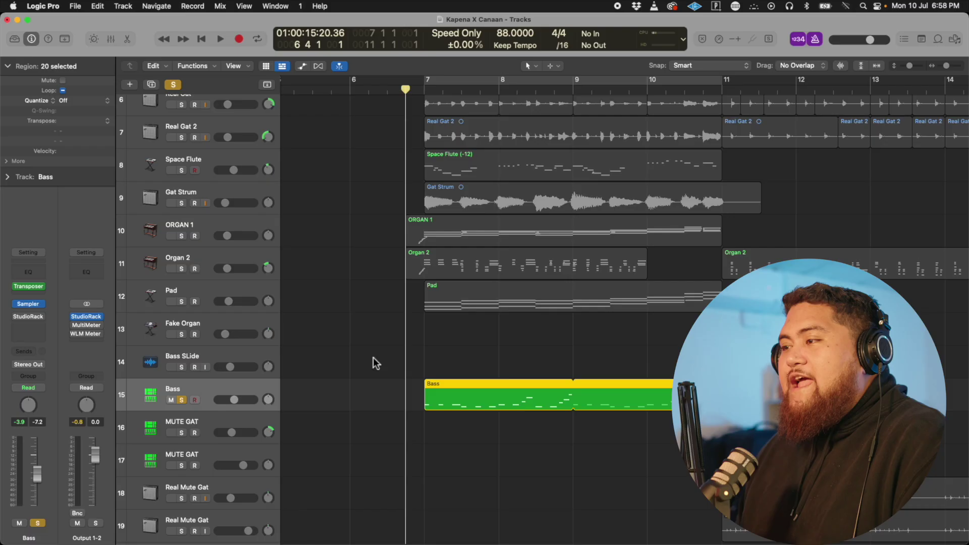
- Solo only the DLAY GAT track, audition it and view its "gat delay kapena" preset in the Deelay plug-in
scroll(379, 353, "up", 10)
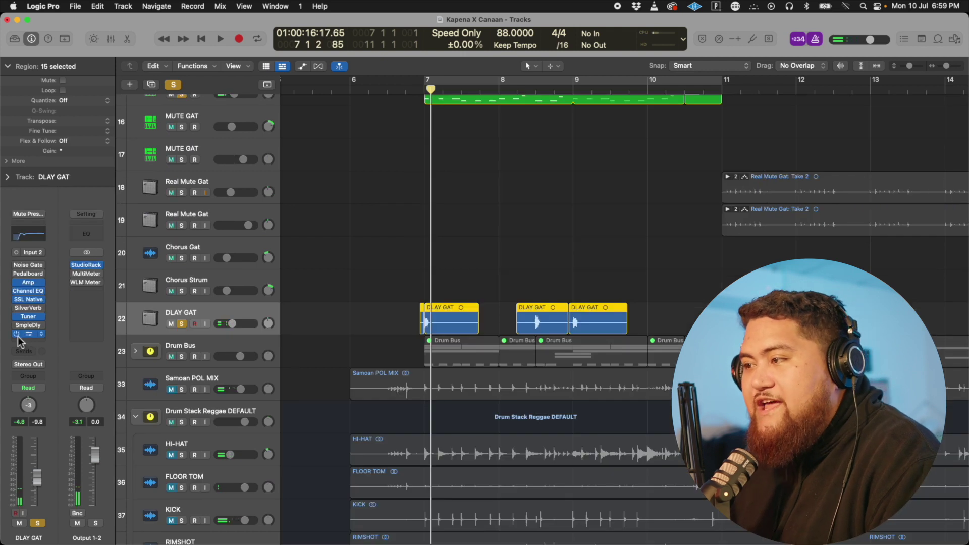
left_click(168, 87)
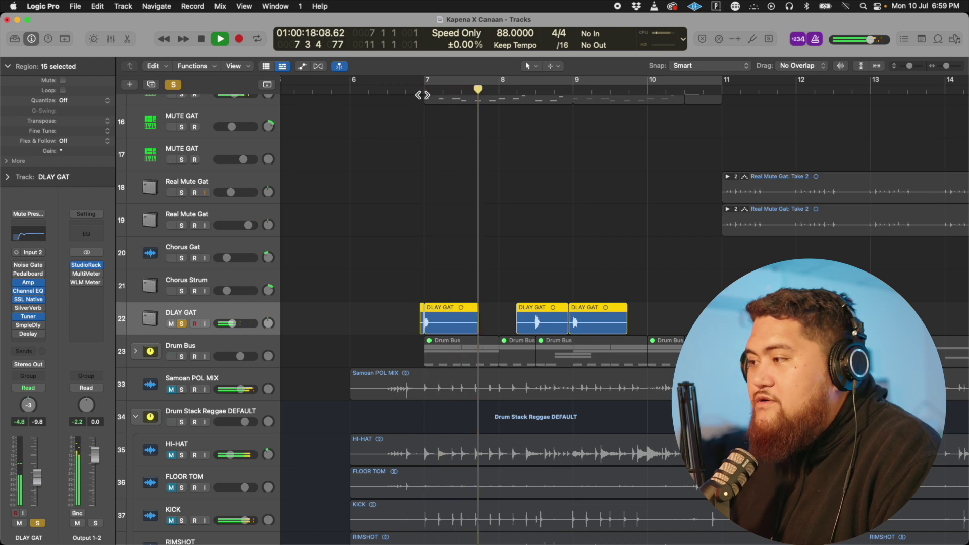
left_click(28, 334)
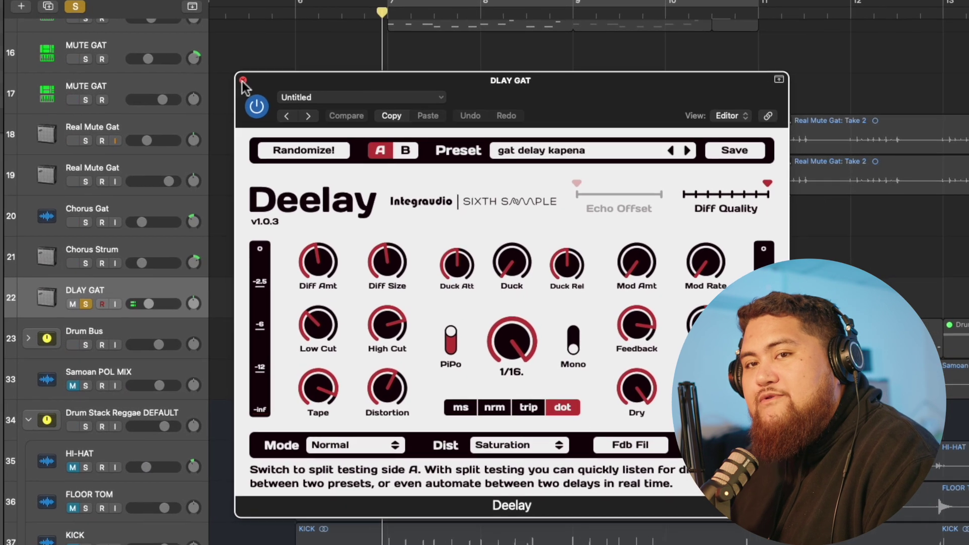
left_click(286, 123)
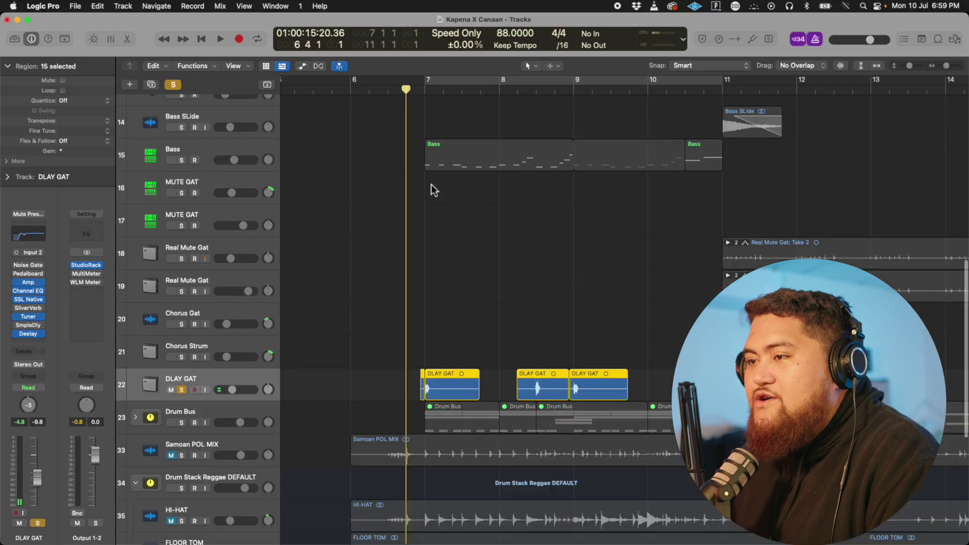
- Solo the Piano layer through Pad tracks and Bass together with DLAY GAT, and play them back with shorter track rows
scroll(431, 184, "down", 3)
scroll(160, 312, "up", 10)
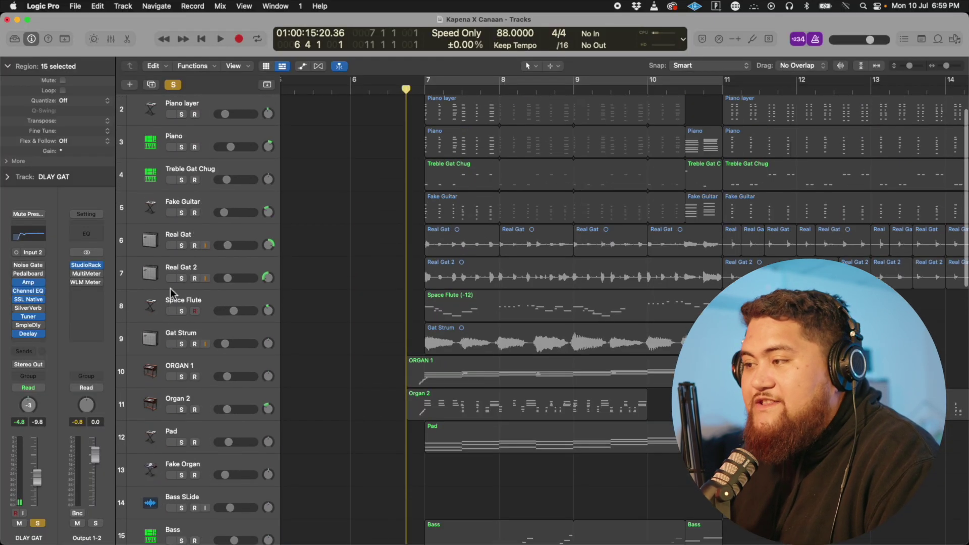
key("s")
key("space")
scroll(406, 353, "down", 10)
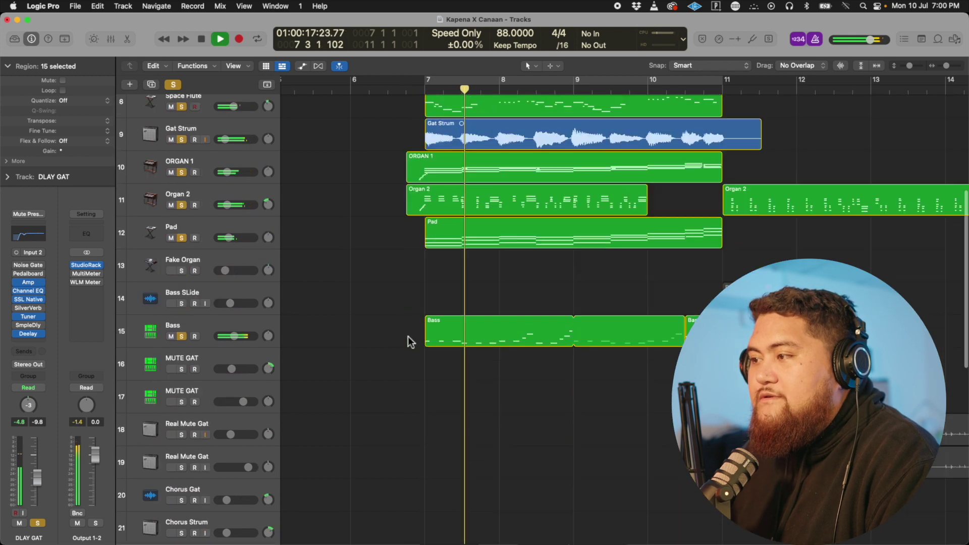
left_click_drag(910, 67, 906, 67)
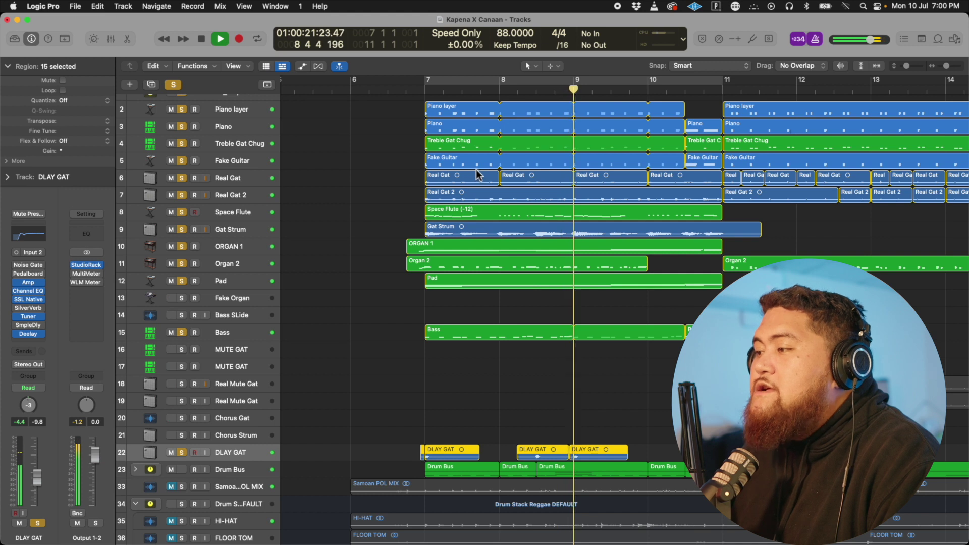
key("space")
- Solo only the Drum Bus, audition it and expand its track stack
scroll(383, 397, "down", 6)
left_click(181, 314)
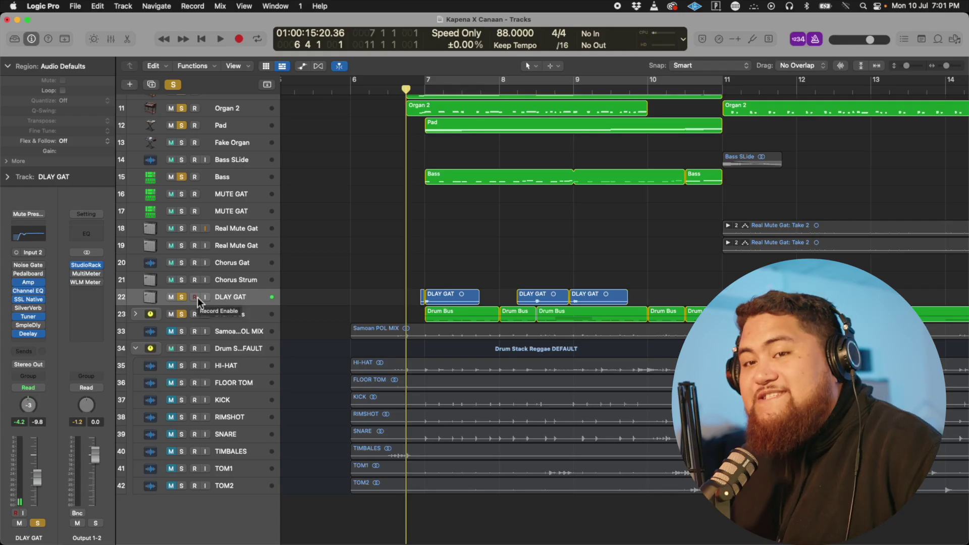
key("space")
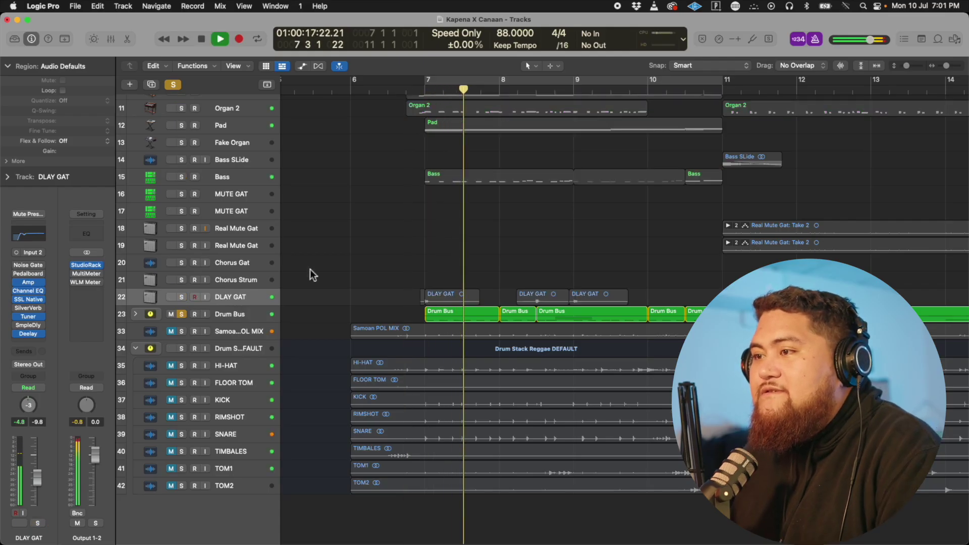
left_click(135, 314)
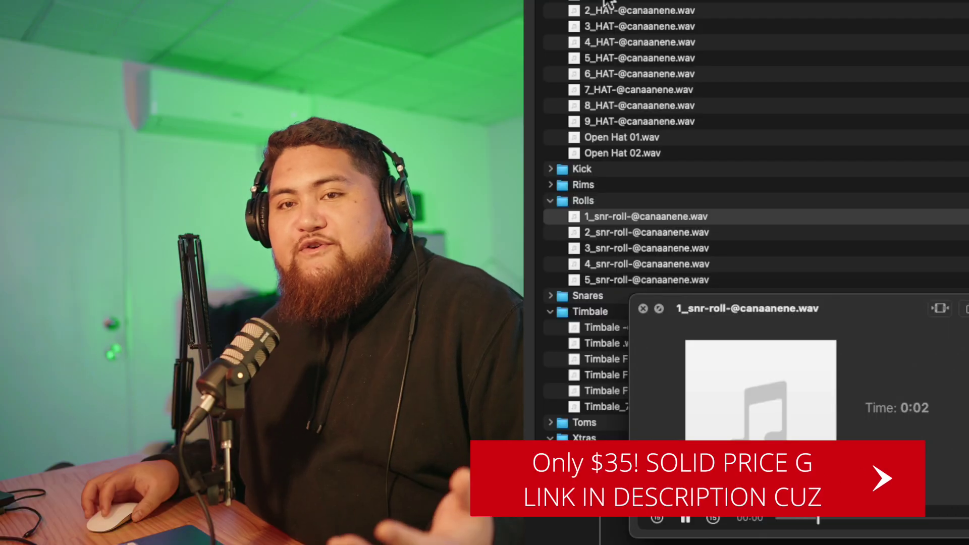
- Preview snare roll samples 2 to 5 in the drum sample pack's Rolls folder in Finder
key("Down")
key("Down")
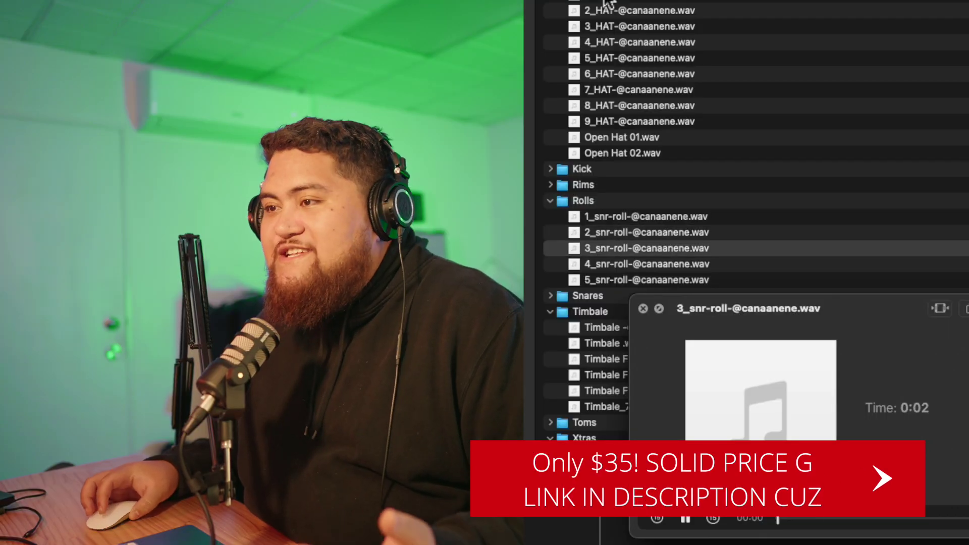
key("Down")
key("Down")
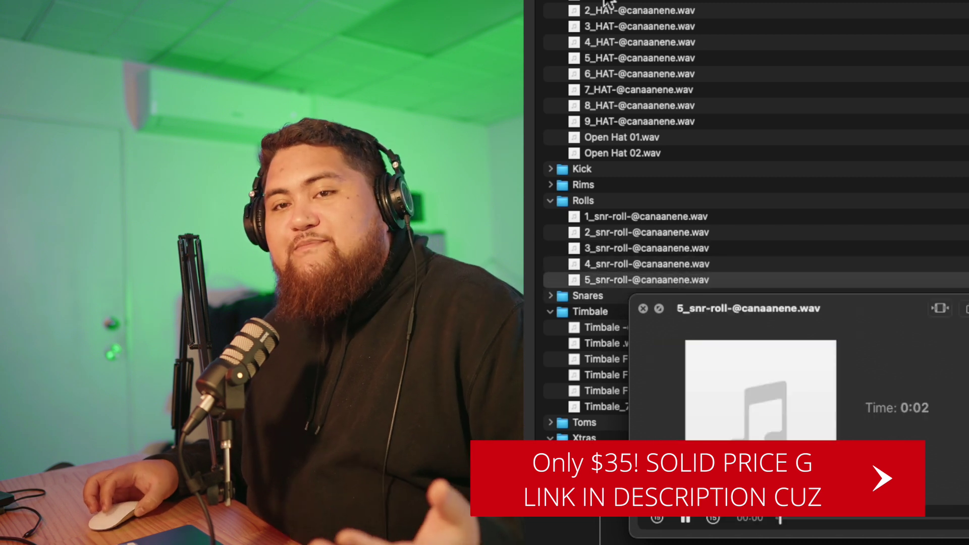
- Preview the timbale hits and flams one after another in the sample pack's Timbale folder
key("Down")
key("Down")
key("Down")
key("Down")
key("Down")
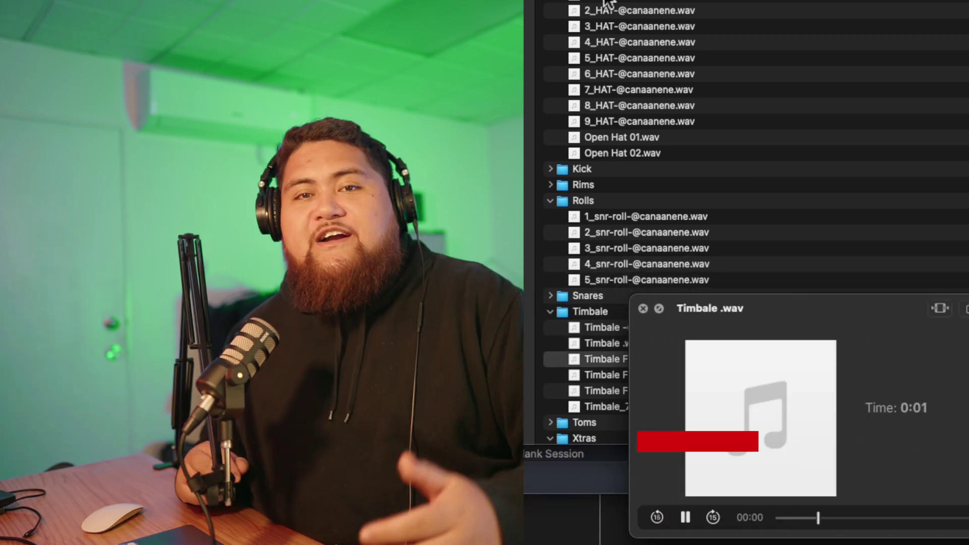
key("Down")
key("Down")
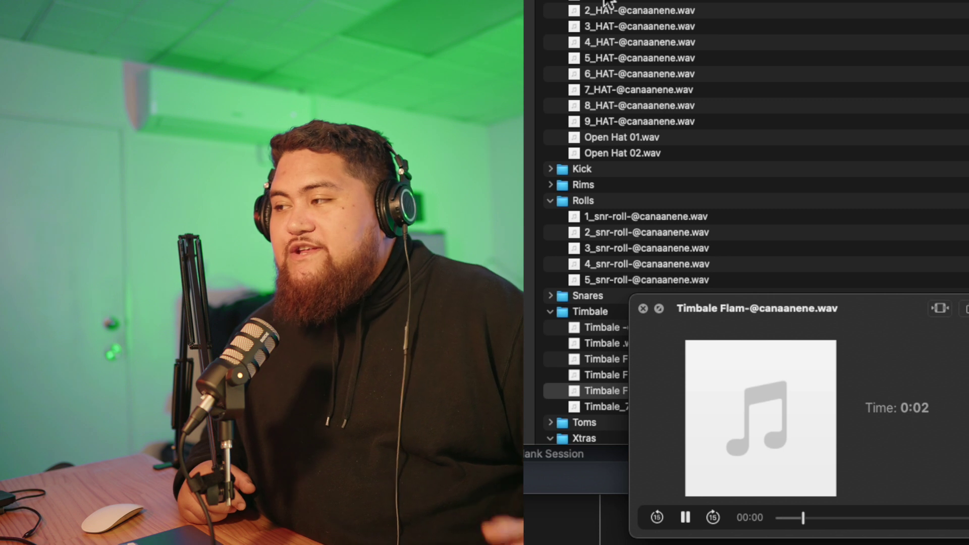
key("Down")
- Preview the 70 bpm extra fills one after another in the sample pack's Xtras folder
key("Down")
key("Down")
key("Down")
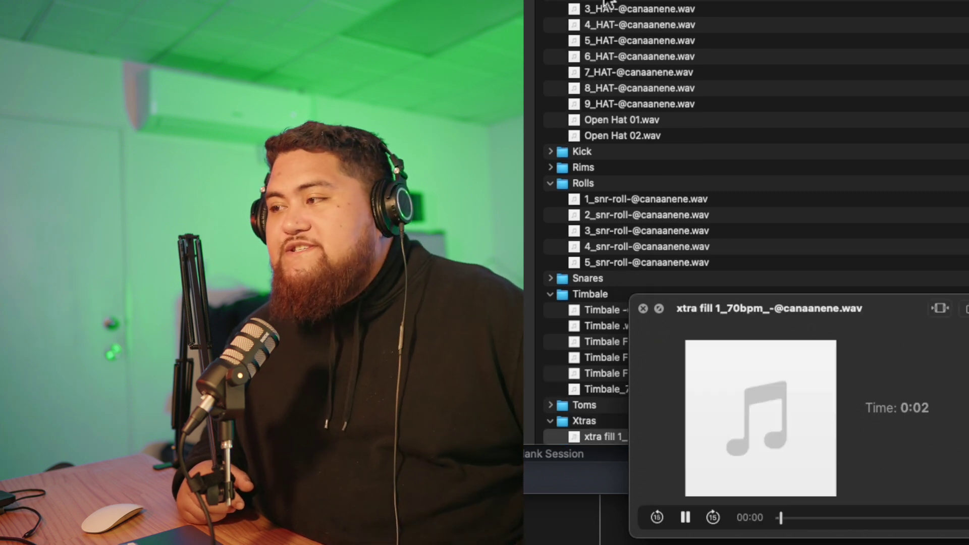
key("Down")
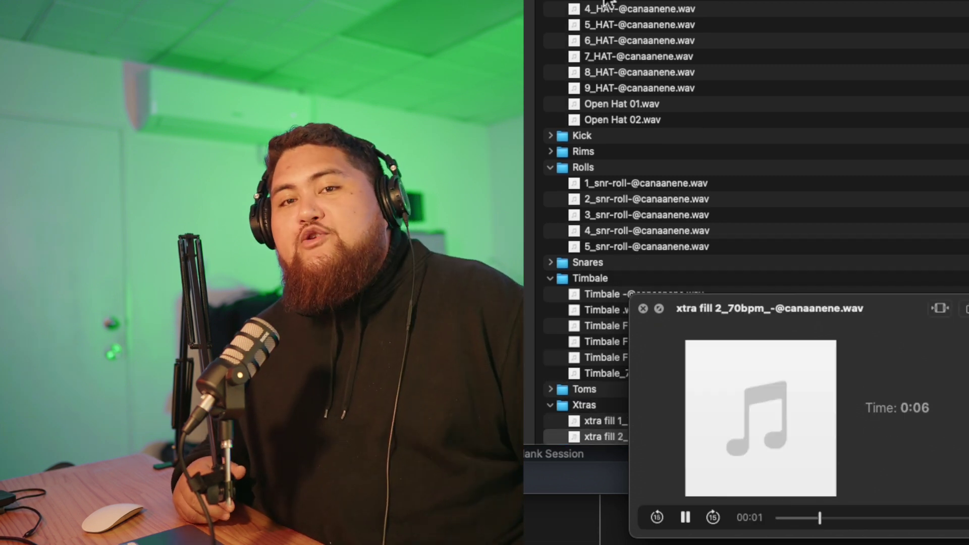
key("Down")
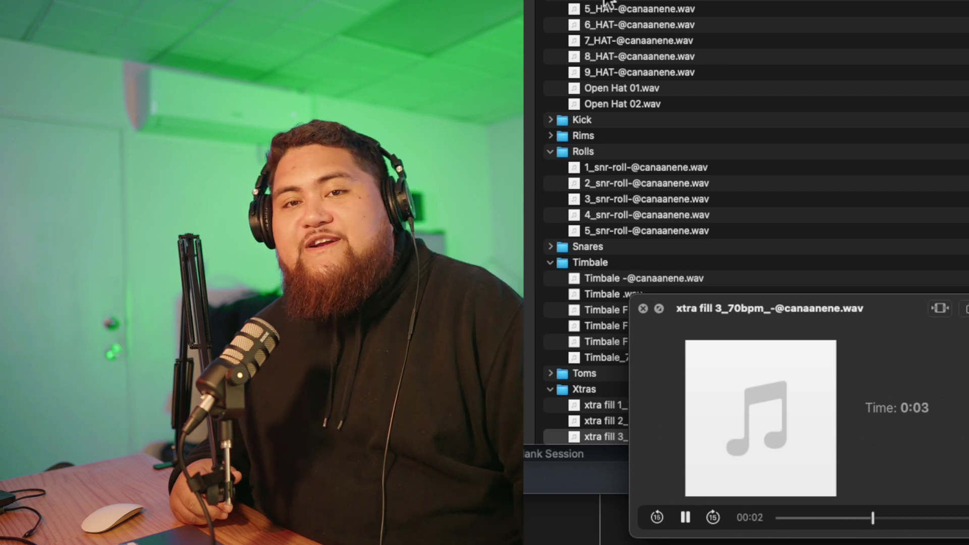
key("Down")
key("Down")
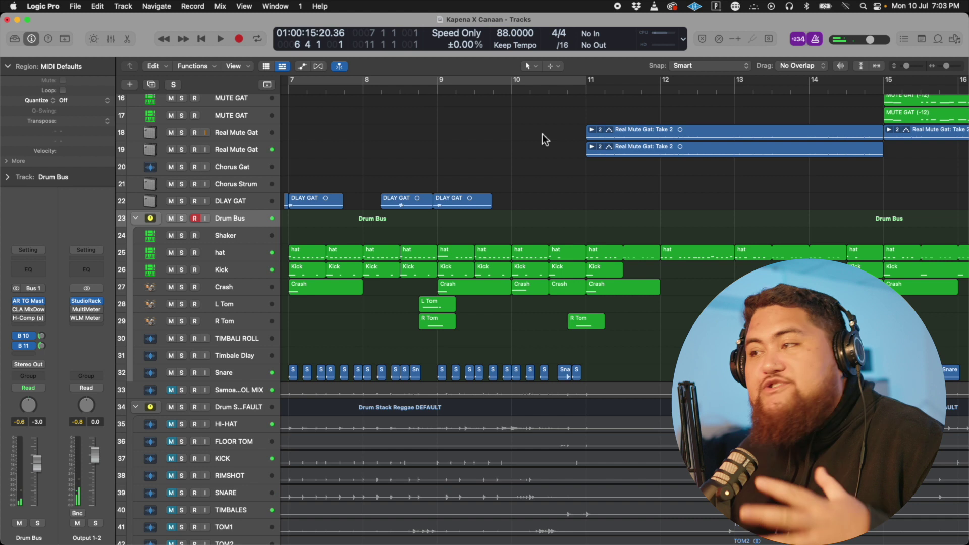
- Place the playhead shortly before bar 11 and set the cycle range from bar 11 to bar 15
scroll(559, 150, "up", 10)
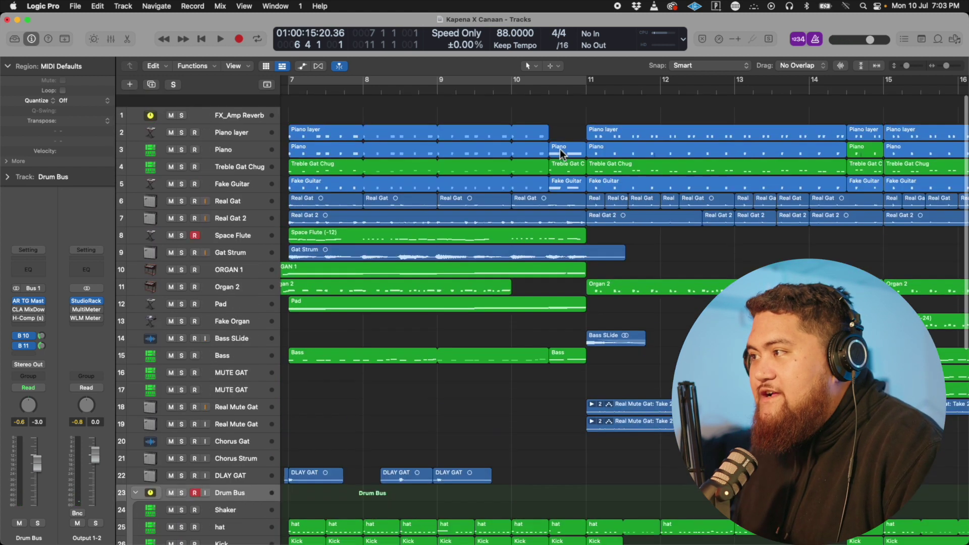
scroll(560, 149, "down", 1)
scroll(560, 149, "right", 5)
left_click(447, 92)
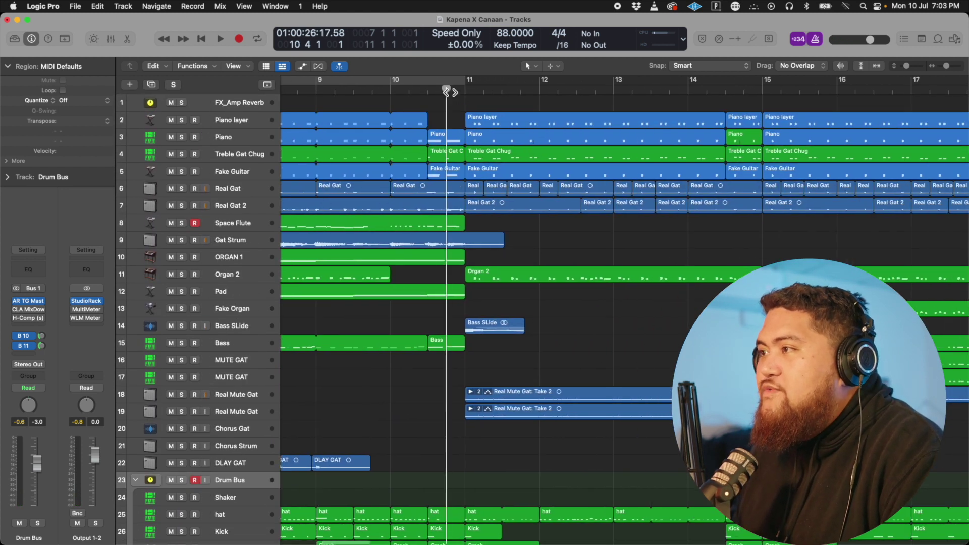
scroll(468, 101, "right", 2)
left_click_drag(447, 92, 725, 96)
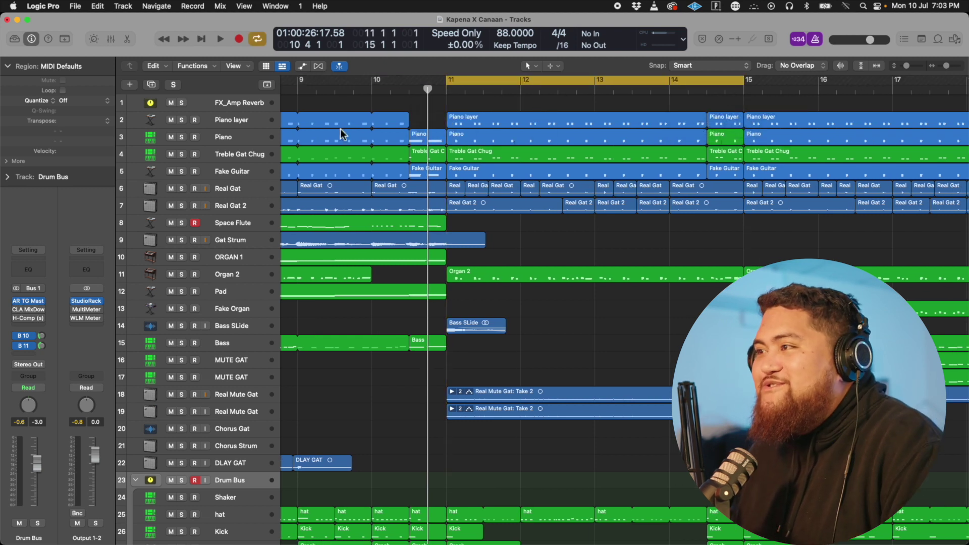
- Solo the Piano layer through Real Gat 2 tracks plus Organ 2 and Bass SLide, and play them from bar 10 onward
left_click_drag(181, 120, 181, 171)
key("space")
left_click(181, 205)
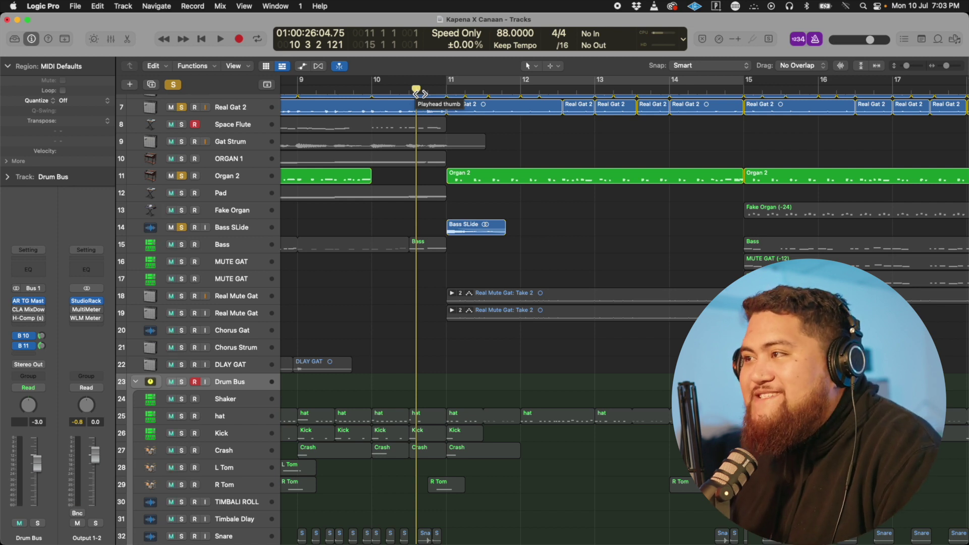
scroll(475, 304, "down", 5)
scroll(476, 304, "up", 8)
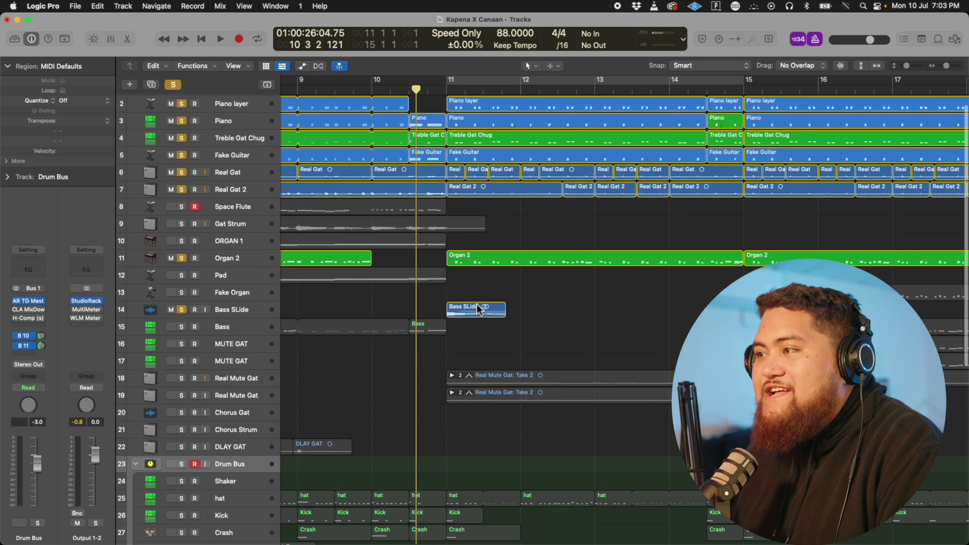
key("space")
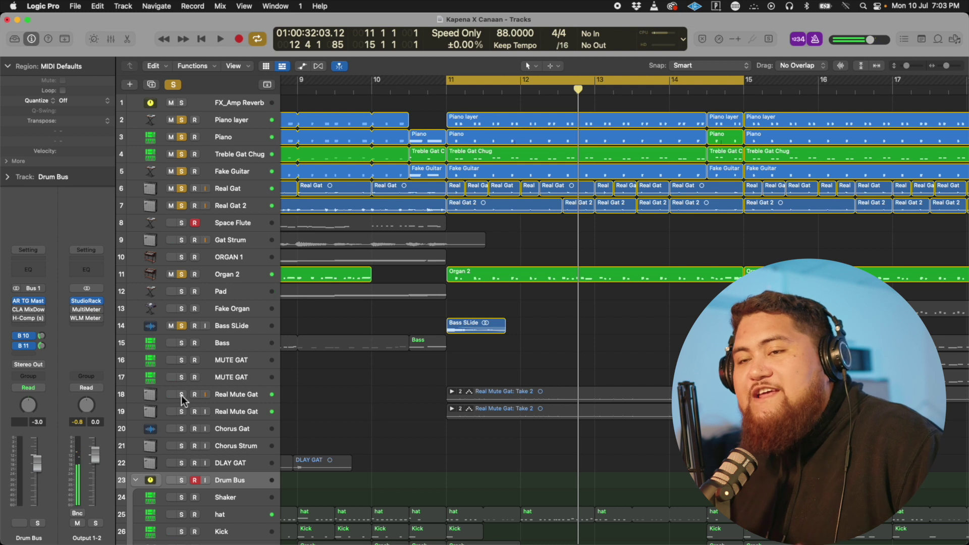
- Add both Real Mute Gat tracks to the soloed tracks and audition them from just before bar 11
left_click_drag(180, 395, 181, 408)
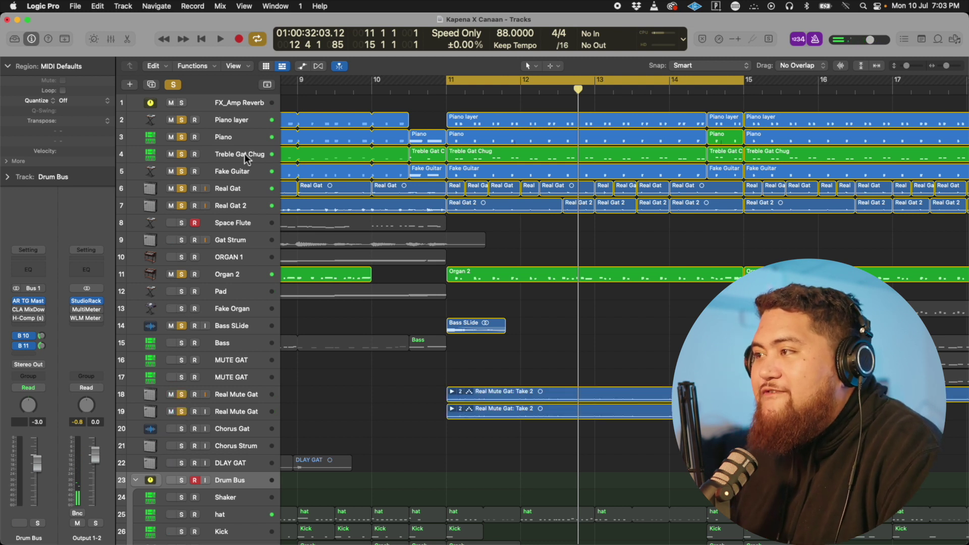
scroll(353, 303, "down", 1)
key("space")
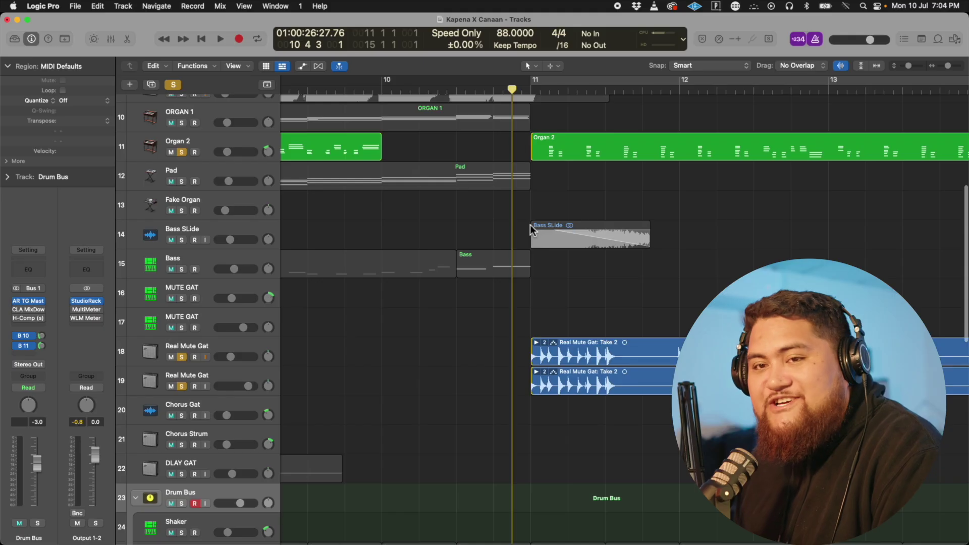
key("space")
scroll(530, 225, "down", 5)
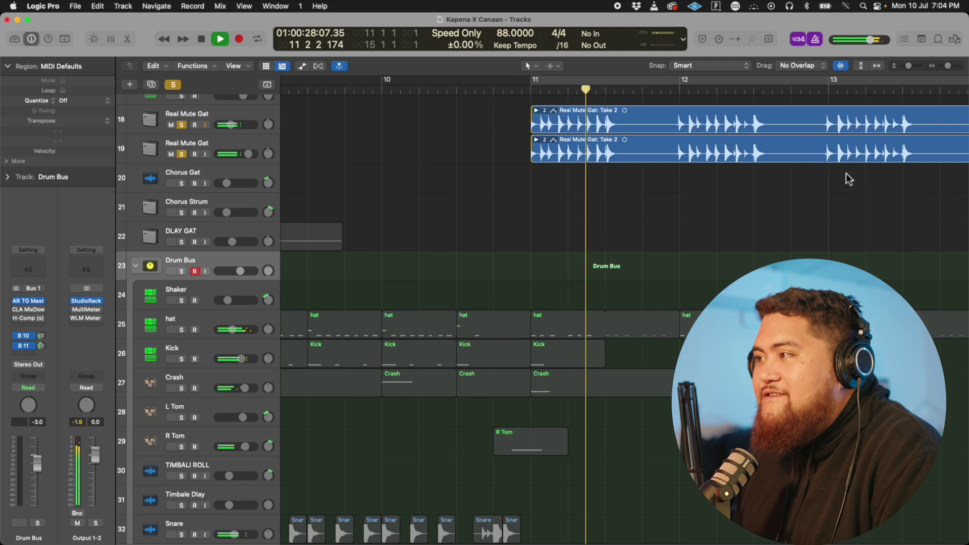
- Add the Drum Bus to the soloed tracks and play the transition into bar 11
left_click_drag(947, 71, 899, 69)
scroll(184, 268, "up", 1)
left_click(182, 266)
key("space")
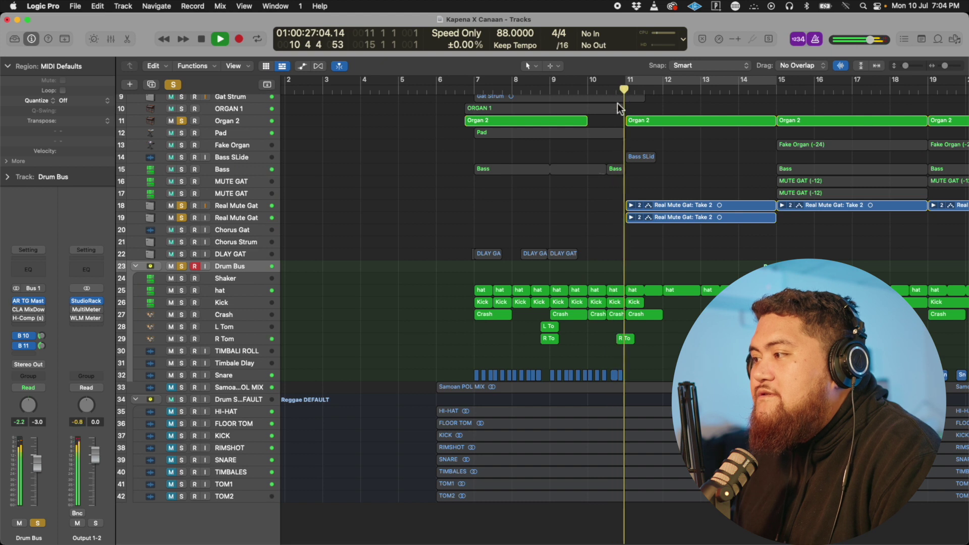
- Add the Bass SLide track to the soloed tracks during playback, leaving Fake Organ unsoloed
scroll(607, 199, "up", 4)
left_click(181, 245)
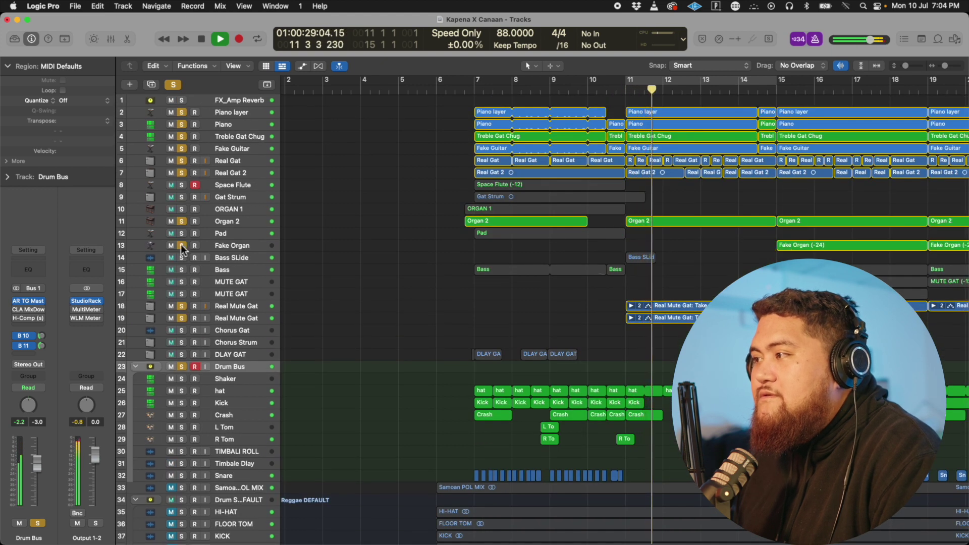
left_click(182, 245)
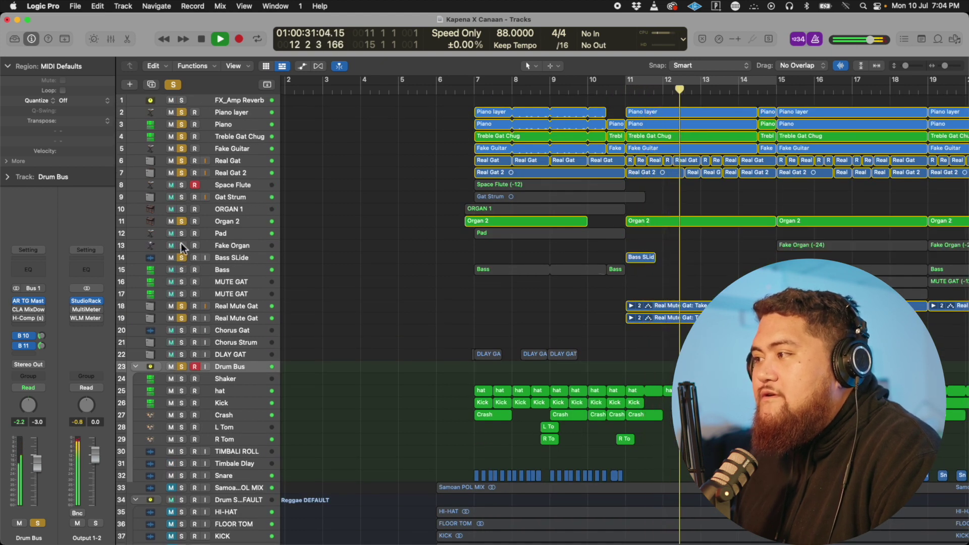
- Set the cycle range to bars 15 to 19 and make the two MUTE GAT tracks the only soloed tracks
scroll(426, 260, "right", 5)
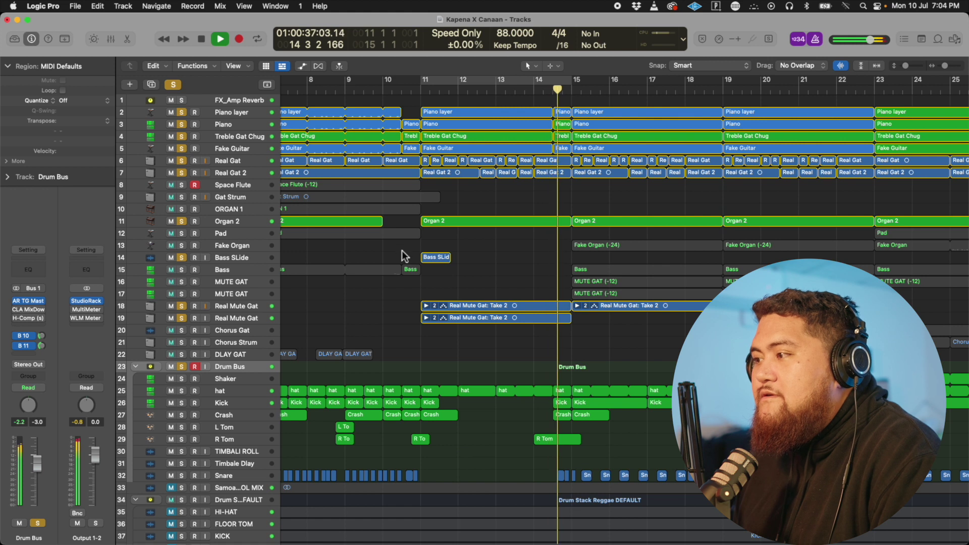
left_click(171, 86)
left_click_drag(573, 80, 724, 81)
left_click_drag(181, 281, 182, 294)
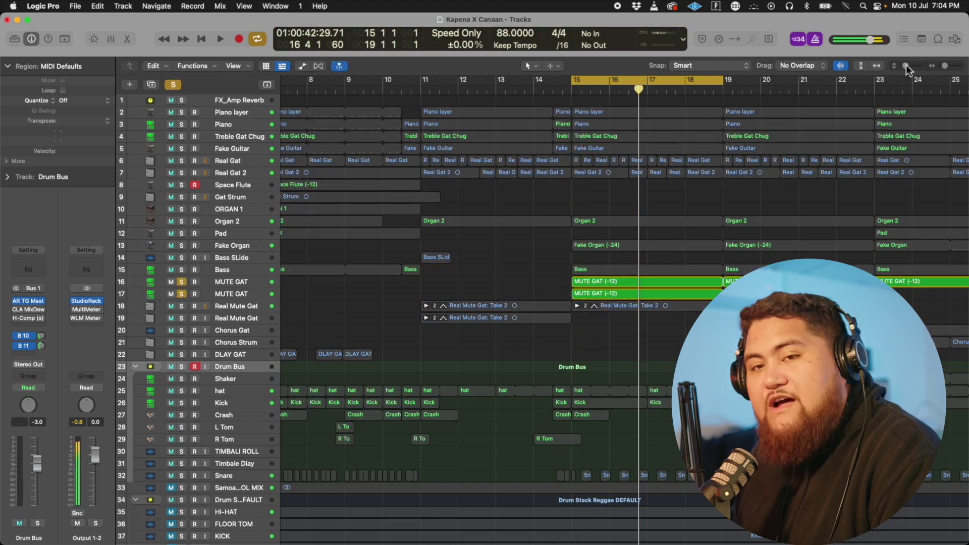
- Increase the track heights and audition the MUTE GAT tracks in the bar 15 loop, toggling the solo of the upper one
left_click_drag(906, 65, 907, 66)
scroll(140, 329, "up", 5)
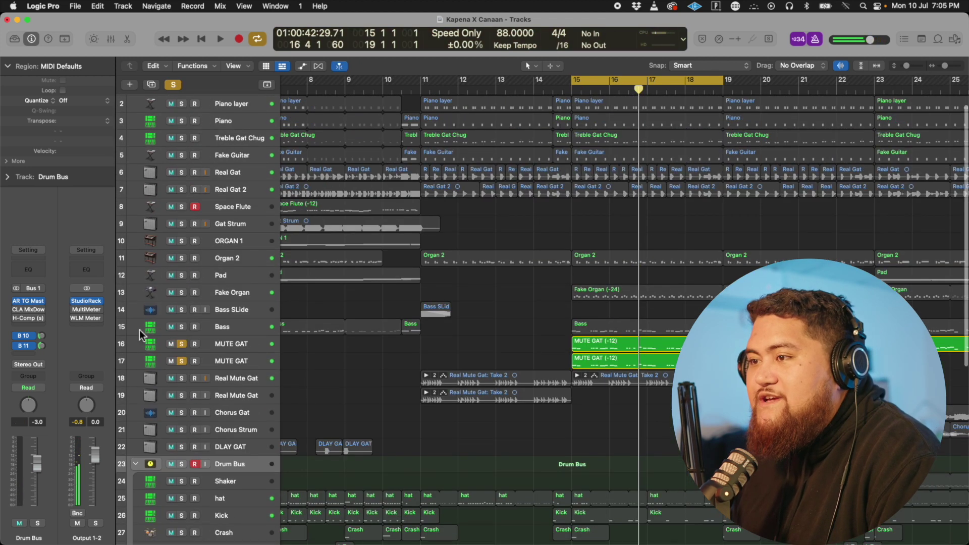
left_click(182, 344)
left_click(214, 363)
left_click(182, 344)
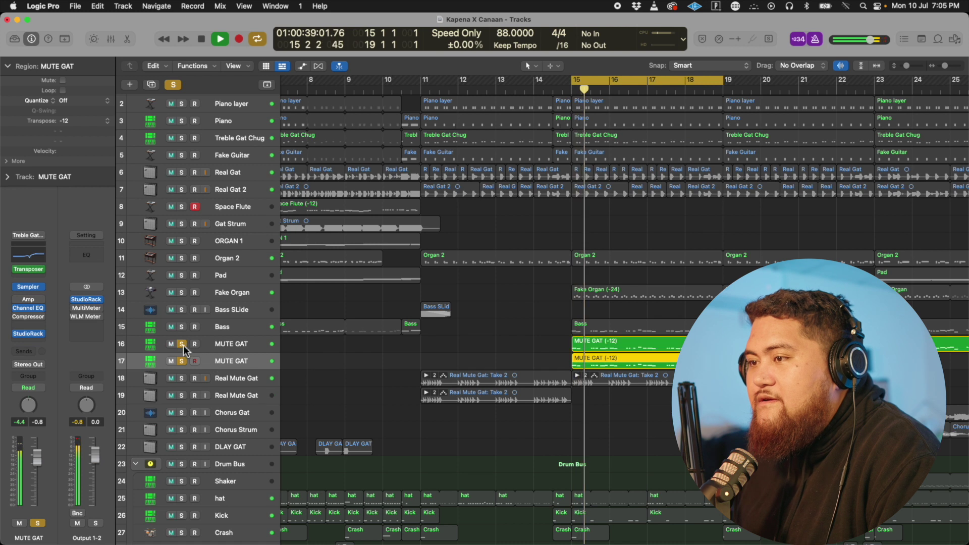
left_click(180, 341)
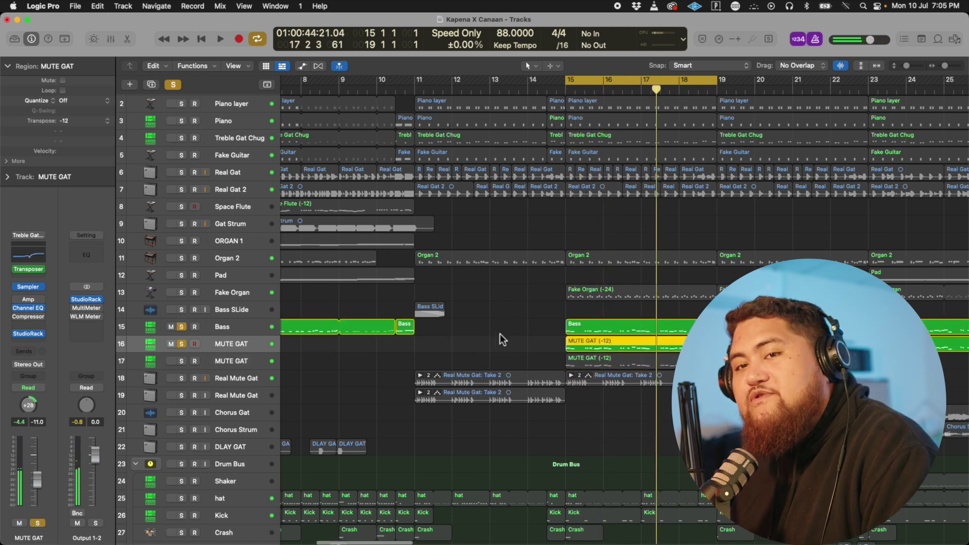
- Solo the Fake Organ track during loop playback from bar 15 and select it to show its channel strip
scroll(496, 312, "right", 2)
key("space")
left_click(181, 293)
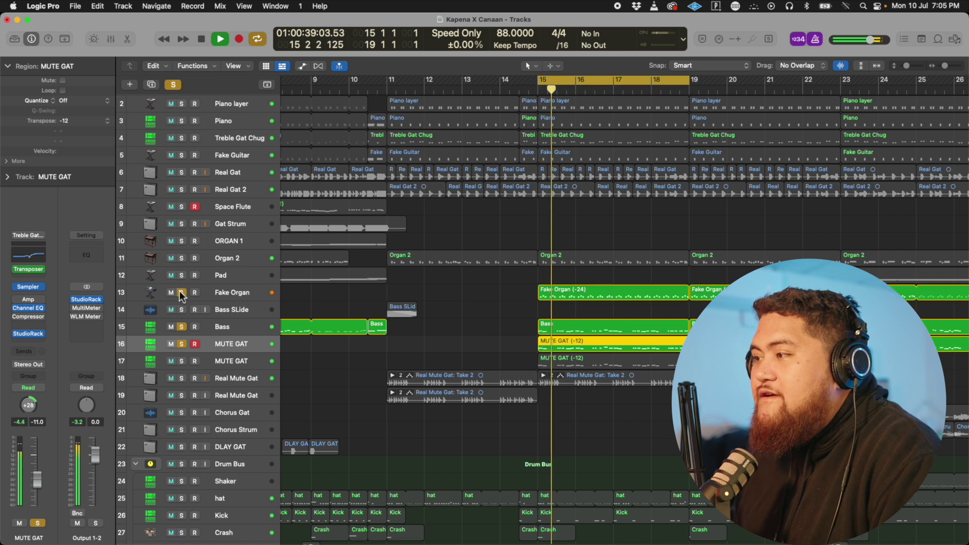
left_click(232, 291)
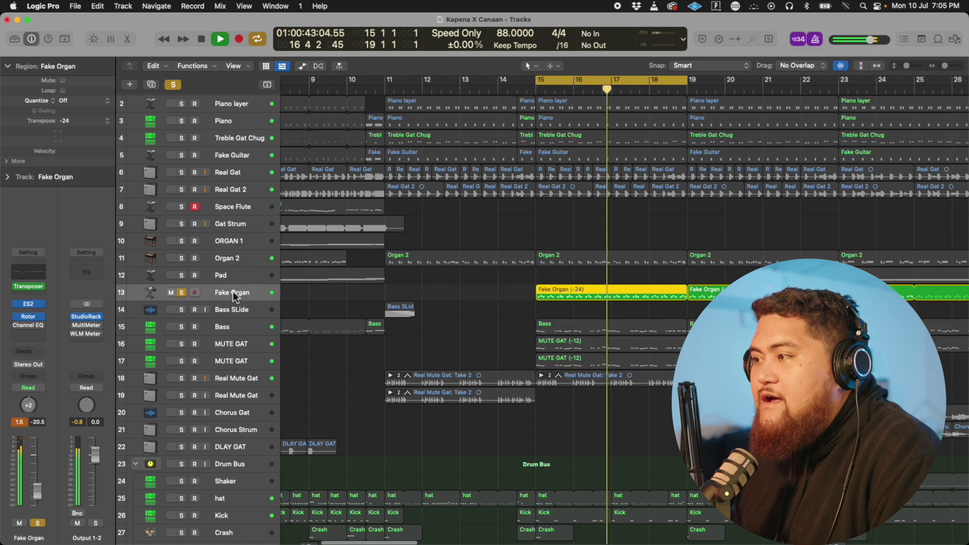
- Clear the existing solos, audition Chorus Gat alone in the bars 23 to 31 loop, and play Chorus Strum alone from just before bar 23
key("c")
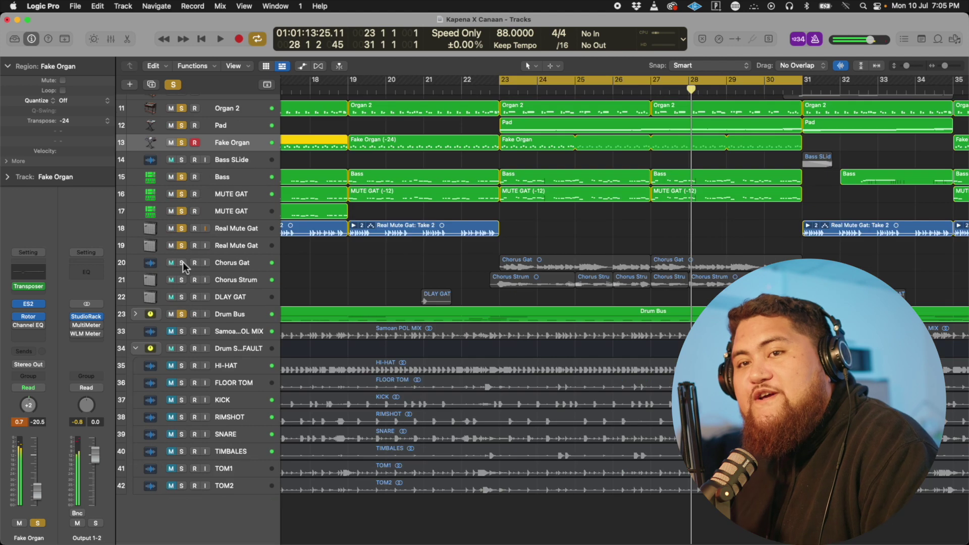
left_click(174, 85)
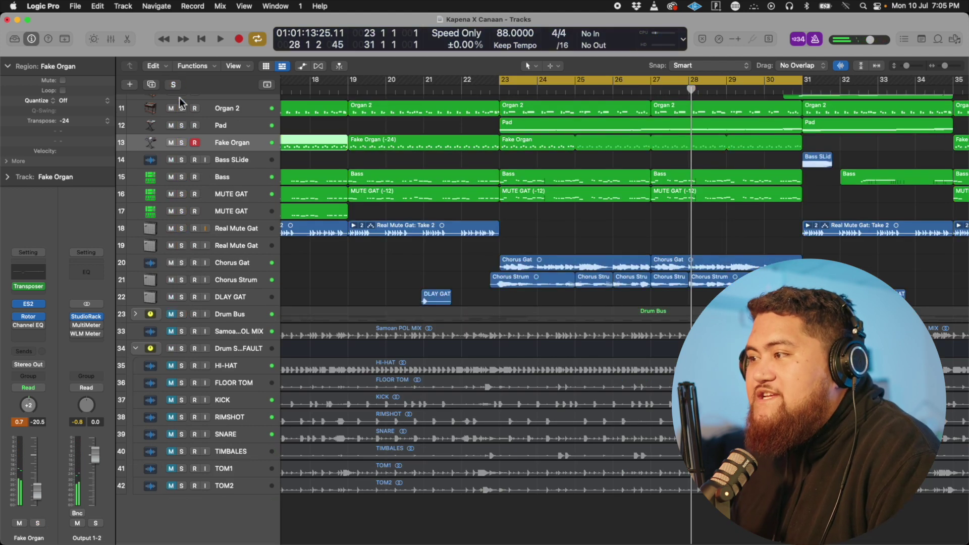
left_click(182, 263)
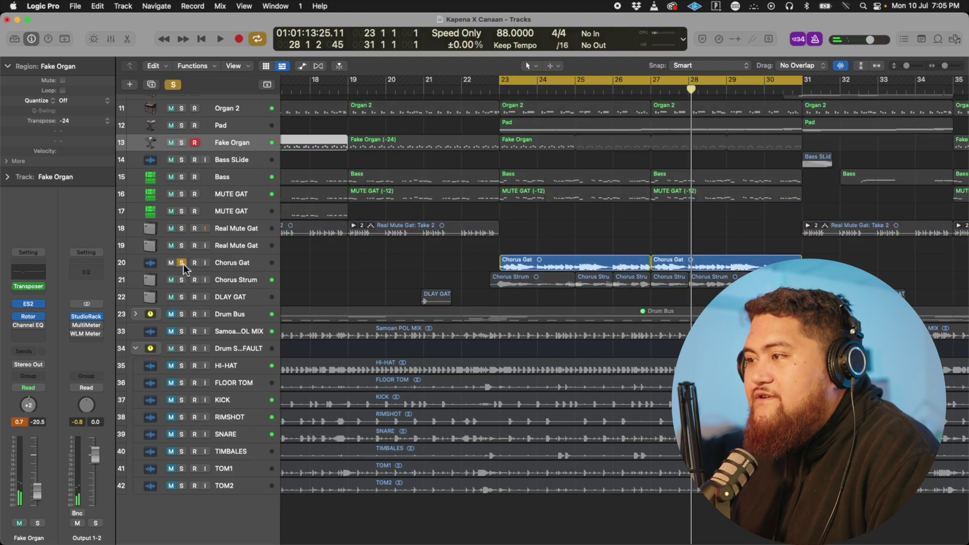
left_click(251, 268)
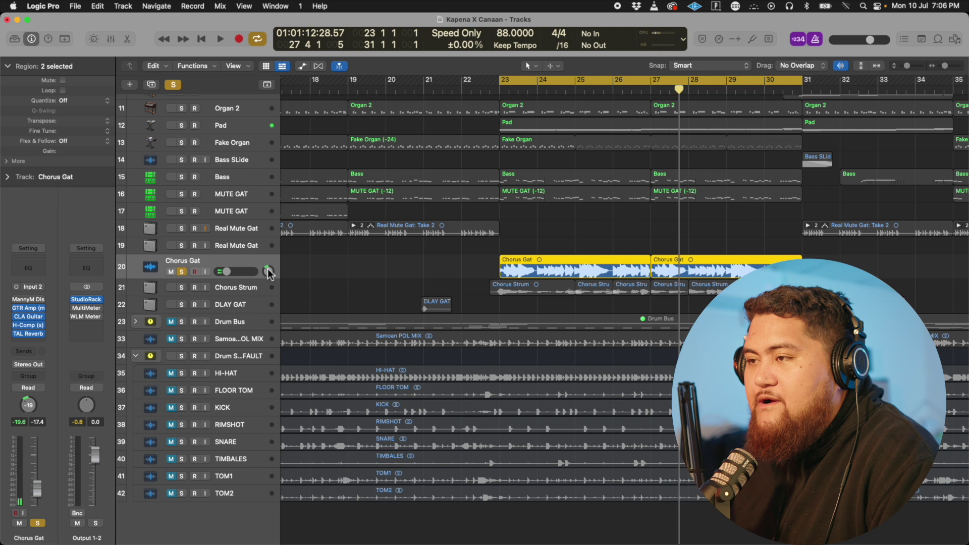
left_click(182, 285)
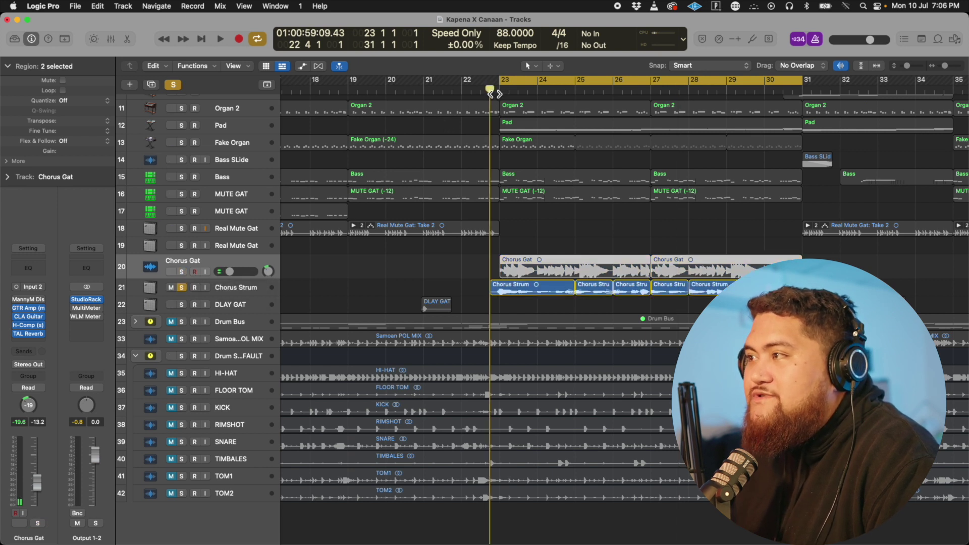
key("space")
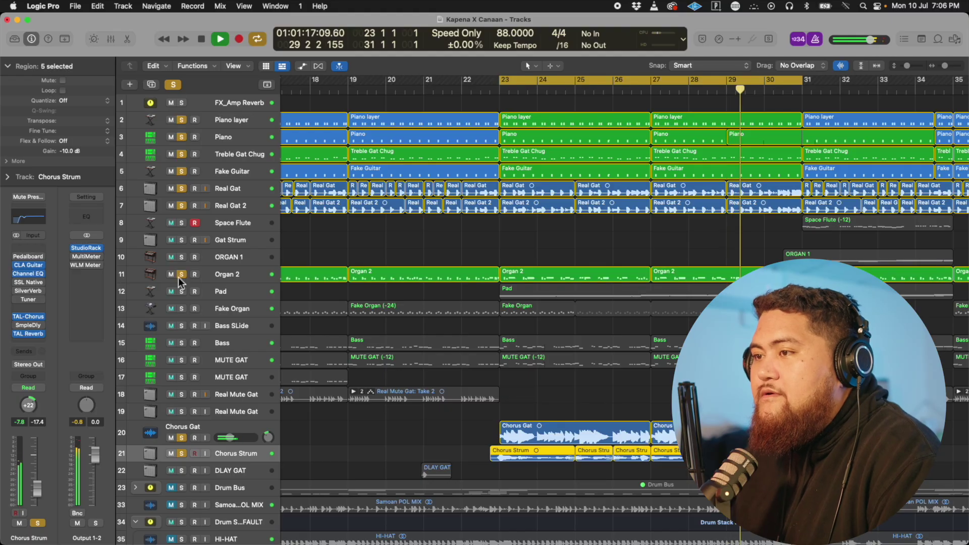
- Add Pad, Fake Organ, Bass and the upper MUTE GAT track to the soloed tracks during playback up to bar 31
left_click_drag(181, 291, 180, 309)
left_click_drag(180, 345, 181, 371)
scroll(187, 378, "down", 5)
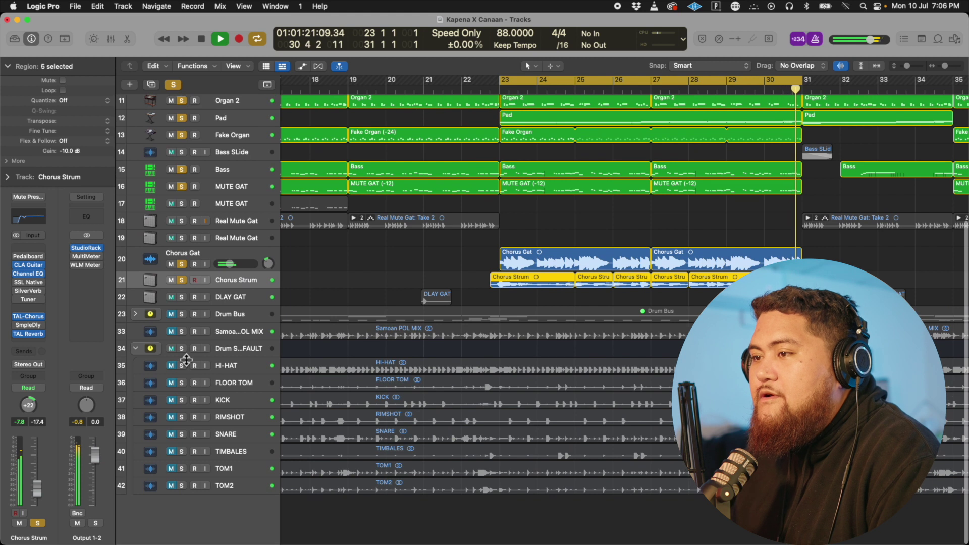
key("space")
- Clear all solos, unmute the HI-HAT to TOM2 drum tracks, and play the arrangement with Samoan POL MIX through the transition into bar 31
left_click(181, 348, "alt")
left_click_drag(170, 370, 174, 524)
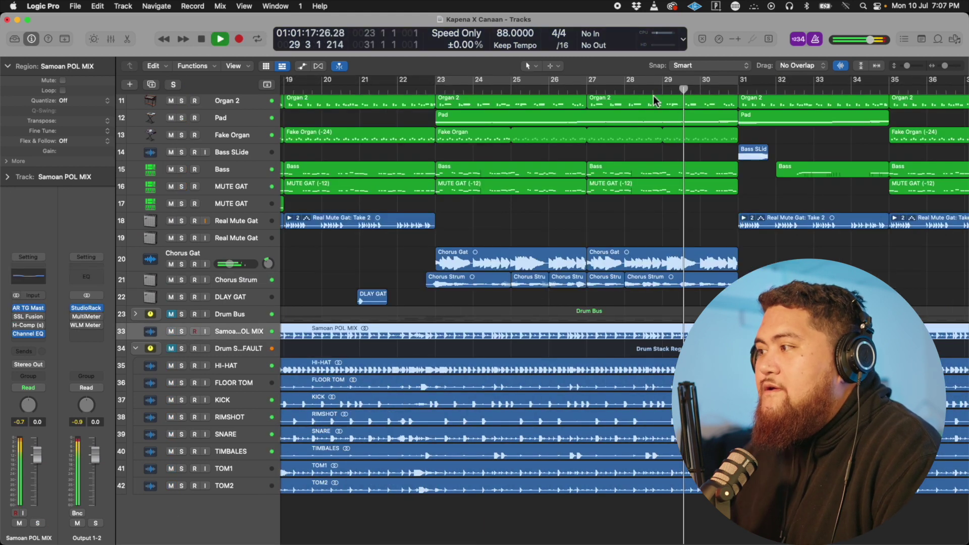
scroll(665, 126, "right", 5)
scroll(678, 154, "up", 2)
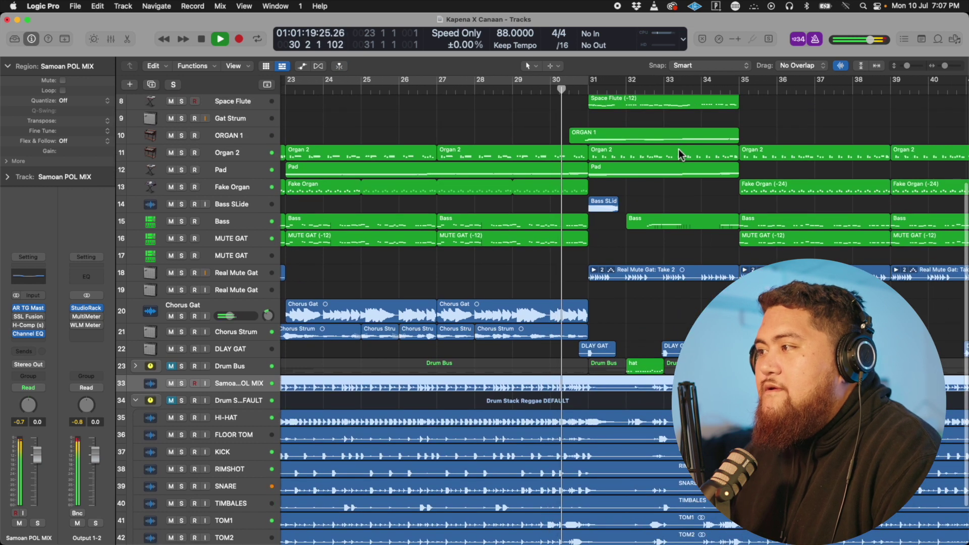
scroll(635, 221, "up", 2)
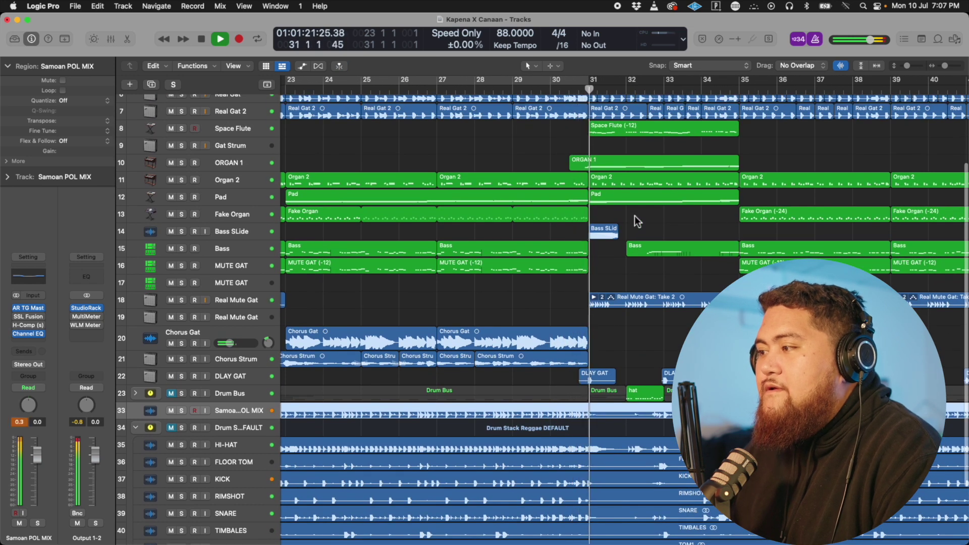